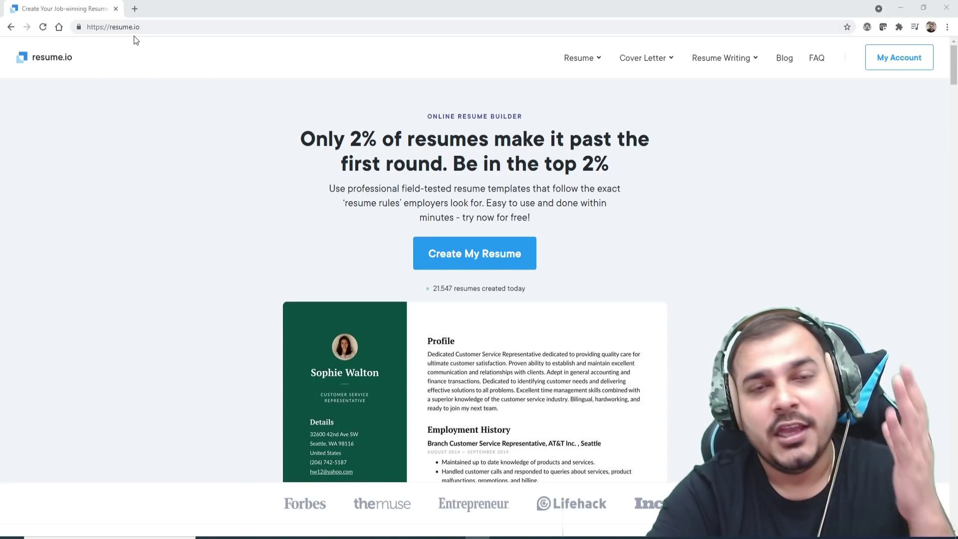
- Start a new resume, browse the template gallery, and choose the Dublin template
{"action": "left_click", "coordinate": [489, 254]}
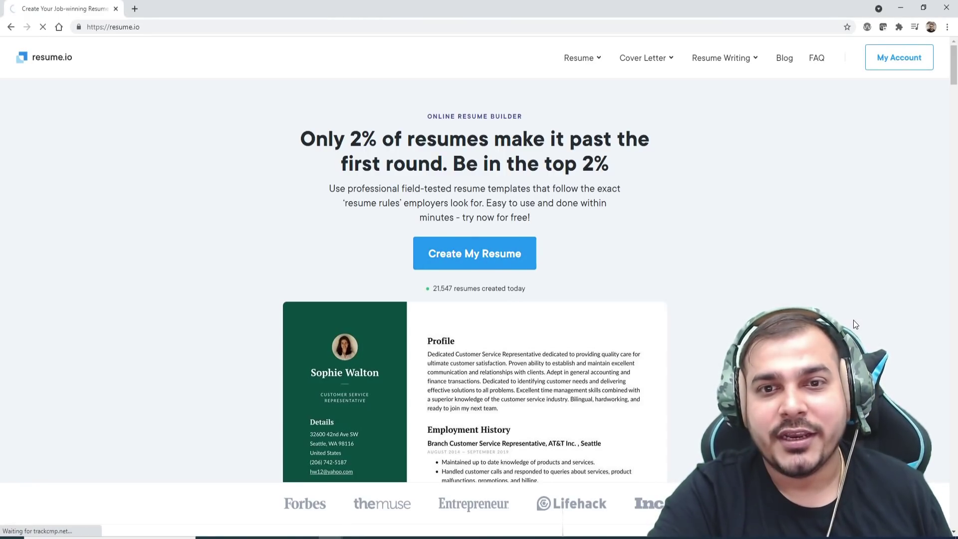
{"action": "scroll", "coordinate": [851, 307], "scroll_direction": "down", "scroll_amount": 15}
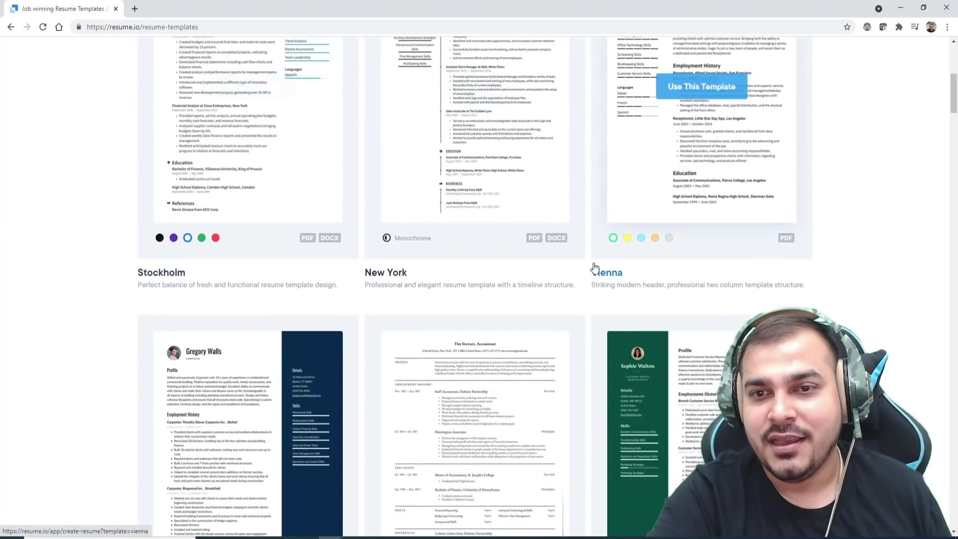
{"action": "scroll", "coordinate": [400, 255], "scroll_direction": "down", "scroll_amount": 10}
{"action": "scroll", "coordinate": [428, 307], "scroll_direction": "up", "scroll_amount": 14}
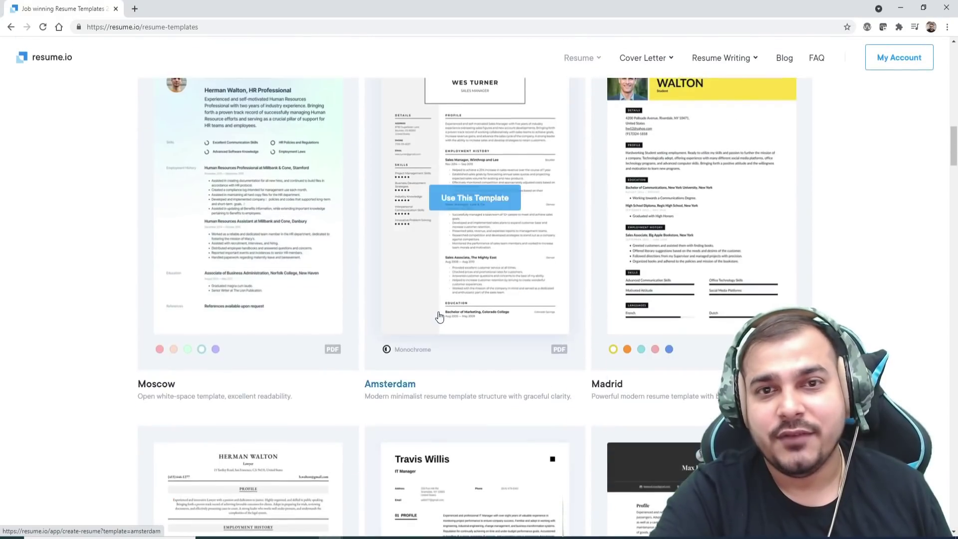
{"action": "scroll", "coordinate": [440, 315], "scroll_direction": "up", "scroll_amount": 8}
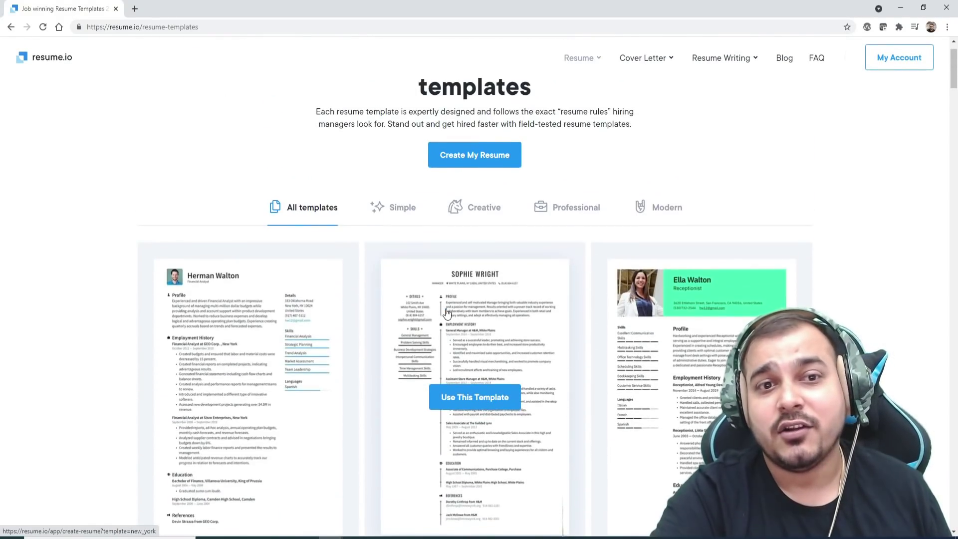
{"action": "scroll", "coordinate": [447, 313], "scroll_direction": "down", "scroll_amount": 3}
{"action": "scroll", "coordinate": [133, 319], "scroll_direction": "down", "scroll_amount": 3}
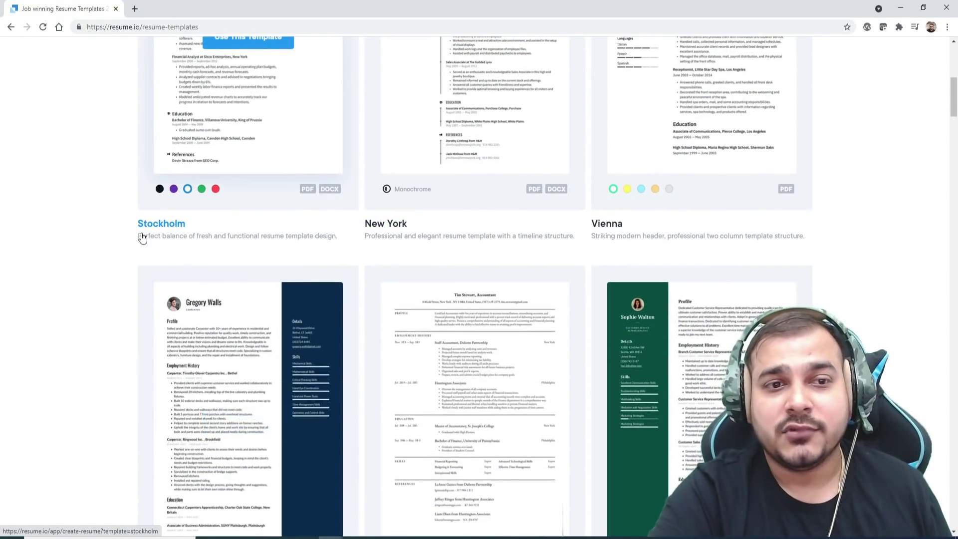
{"action": "scroll", "coordinate": [220, 216], "scroll_direction": "up", "scroll_amount": 6}
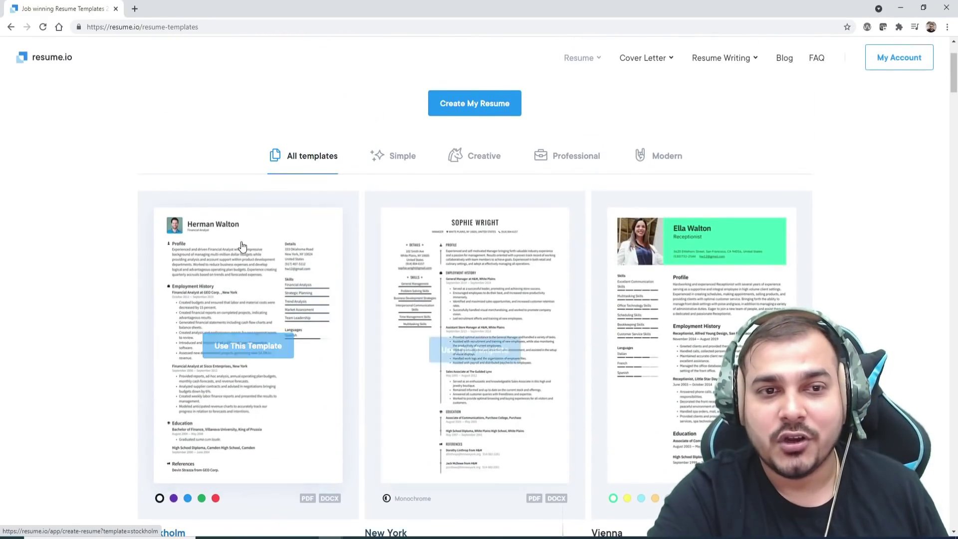
{"action": "scroll", "coordinate": [234, 295], "scroll_direction": "down", "scroll_amount": 6}
{"action": "scroll", "coordinate": [387, 248], "scroll_direction": "up", "scroll_amount": 5}
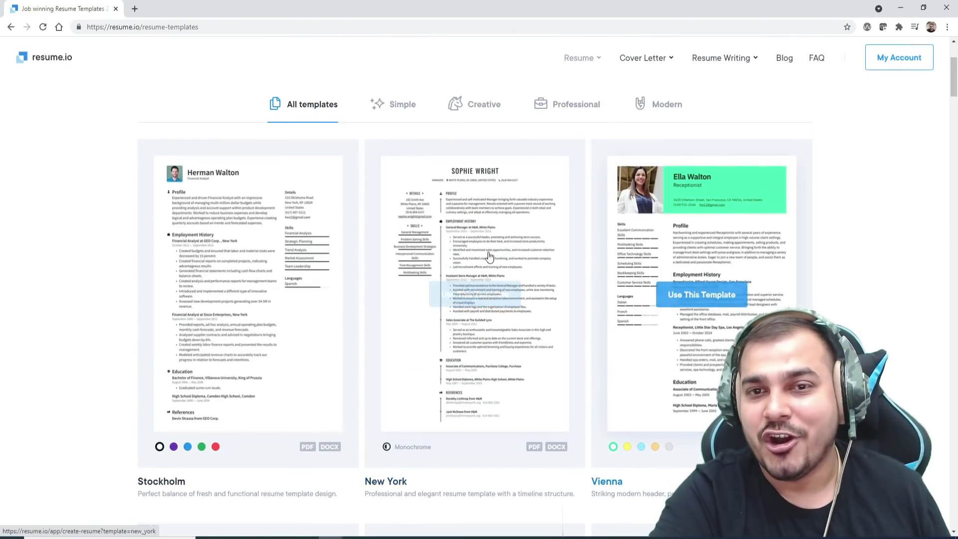
{"action": "scroll", "coordinate": [526, 324], "scroll_direction": "down", "scroll_amount": 1}
{"action": "scroll", "coordinate": [526, 324], "scroll_direction": "down", "scroll_amount": 4}
{"action": "scroll", "coordinate": [646, 235], "scroll_direction": "down", "scroll_amount": 7}
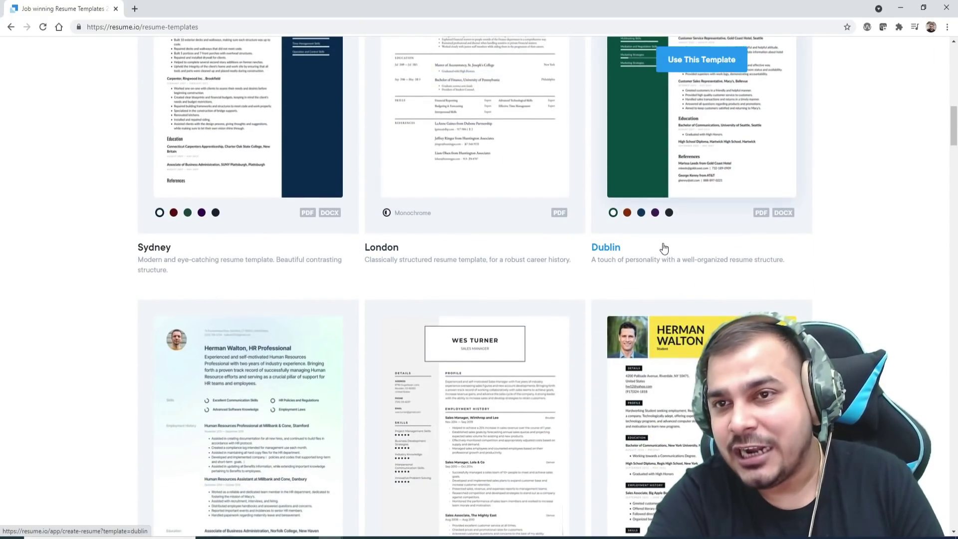
{"action": "scroll", "coordinate": [381, 250], "scroll_direction": "up", "scroll_amount": 5}
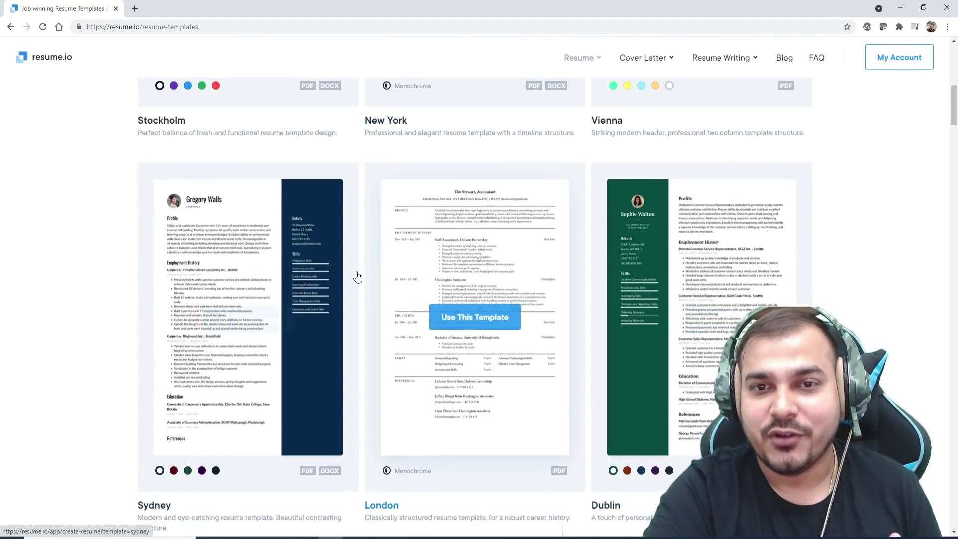
{"action": "scroll", "coordinate": [649, 235], "scroll_direction": "down", "scroll_amount": 5}
{"action": "scroll", "coordinate": [740, 255], "scroll_direction": "down", "scroll_amount": 4}
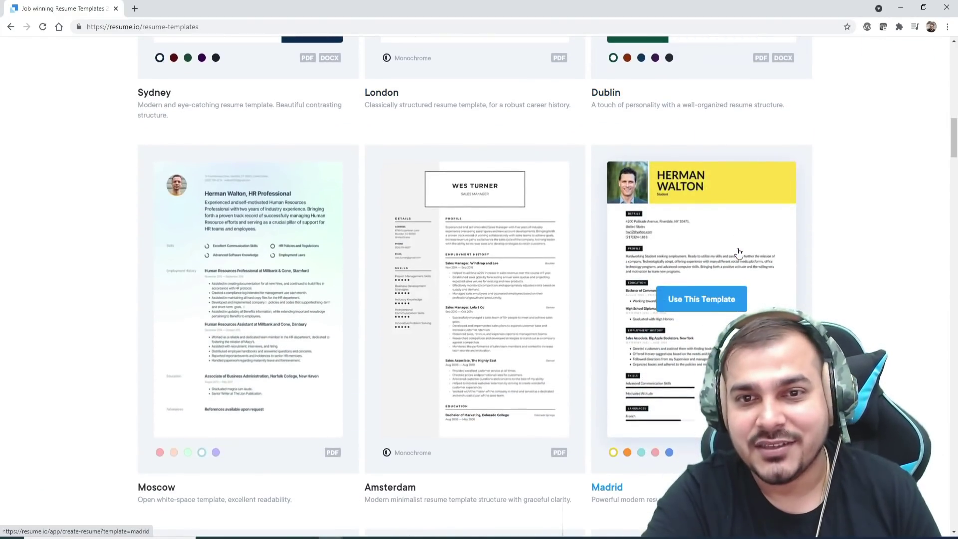
{"action": "scroll", "coordinate": [733, 265], "scroll_direction": "down", "scroll_amount": 10}
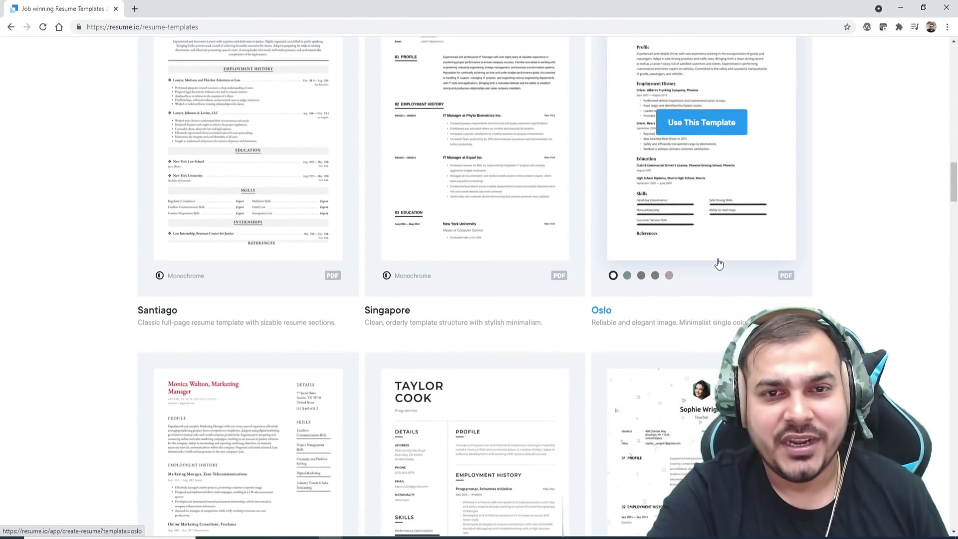
{"action": "scroll", "coordinate": [721, 265], "scroll_direction": "up", "scroll_amount": 5}
{"action": "scroll", "coordinate": [724, 265], "scroll_direction": "up", "scroll_amount": 20}
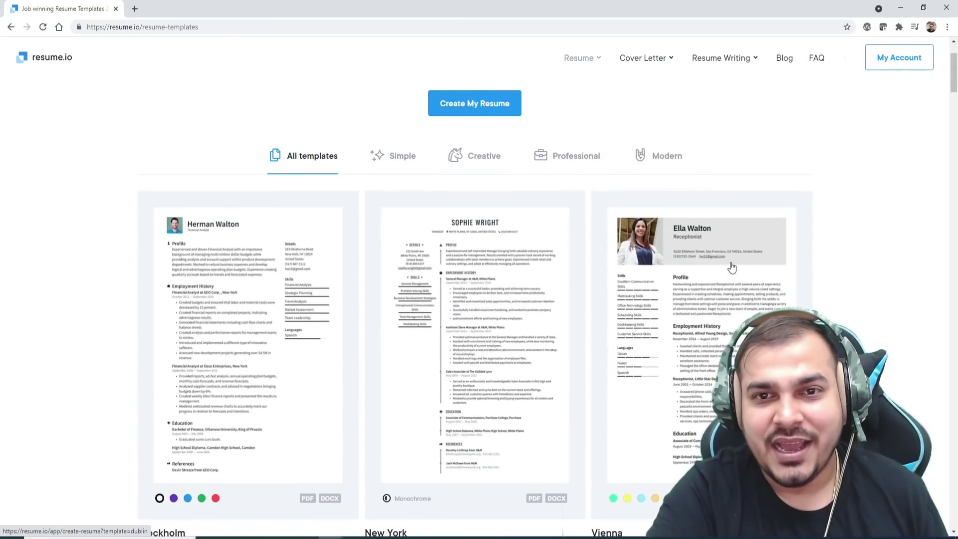
{"action": "scroll", "coordinate": [732, 268], "scroll_direction": "down", "scroll_amount": 2}
{"action": "scroll", "coordinate": [730, 264], "scroll_direction": "down", "scroll_amount": 15}
{"action": "scroll", "coordinate": [729, 267], "scroll_direction": "up", "scroll_amount": 7}
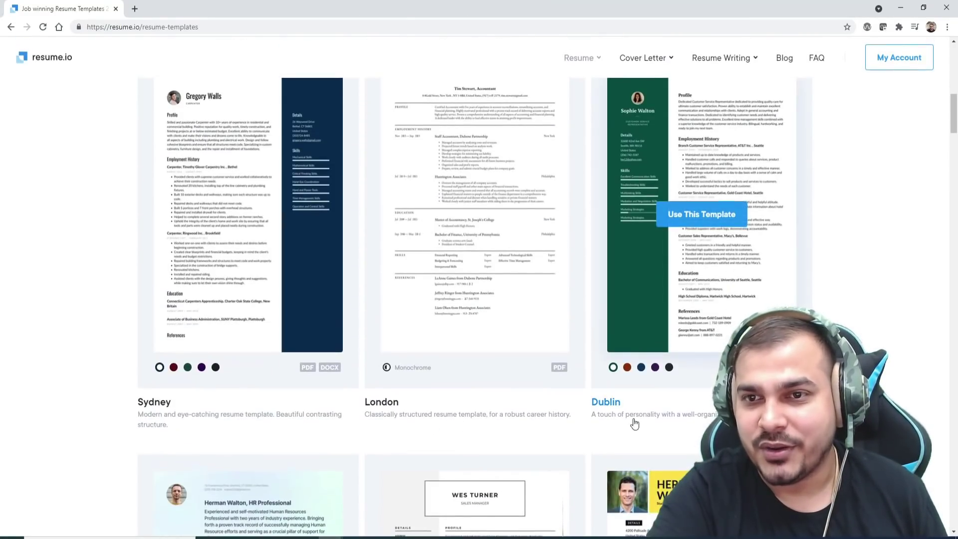
{"action": "left_click", "coordinate": [710, 299]}
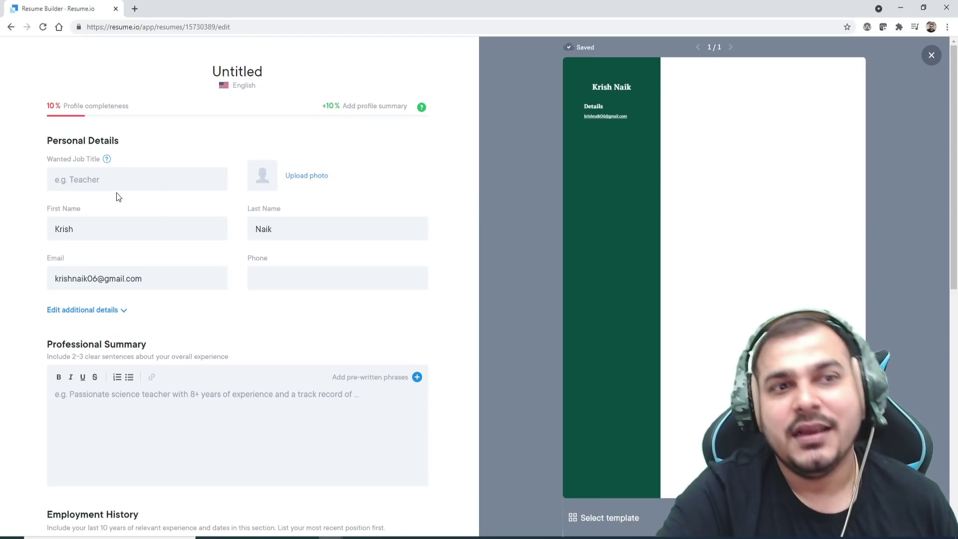
- Set the wanted job title to Data Scientist using the autocomplete suggestion
{"action": "left_click", "coordinate": [109, 174]}
{"action": "type", "text": "D"}
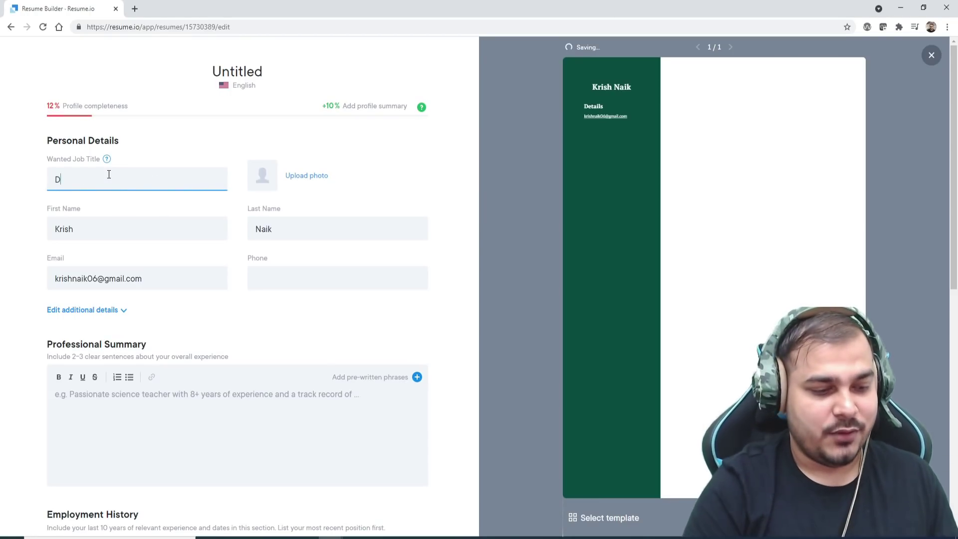
{"action": "type", "text": "ata Scient"}
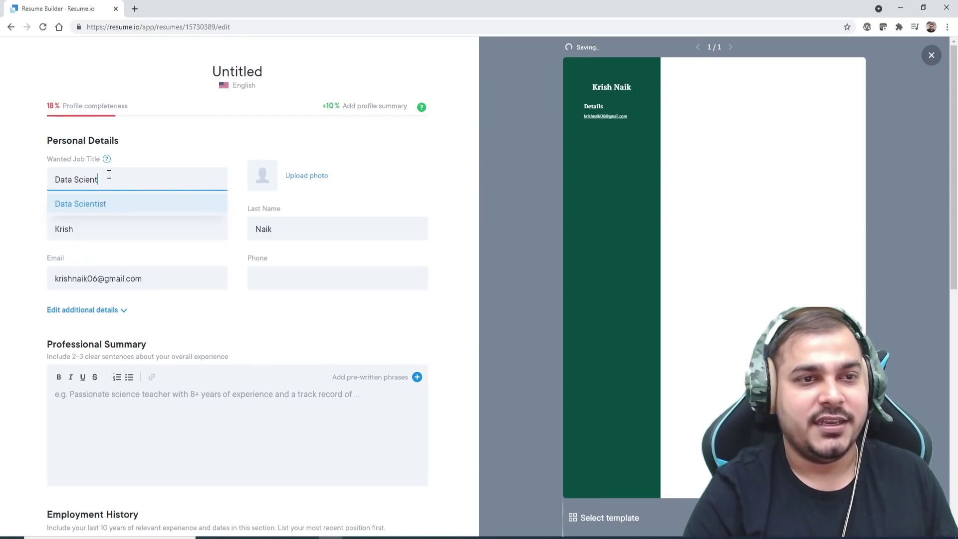
{"action": "left_click", "coordinate": [178, 212]}
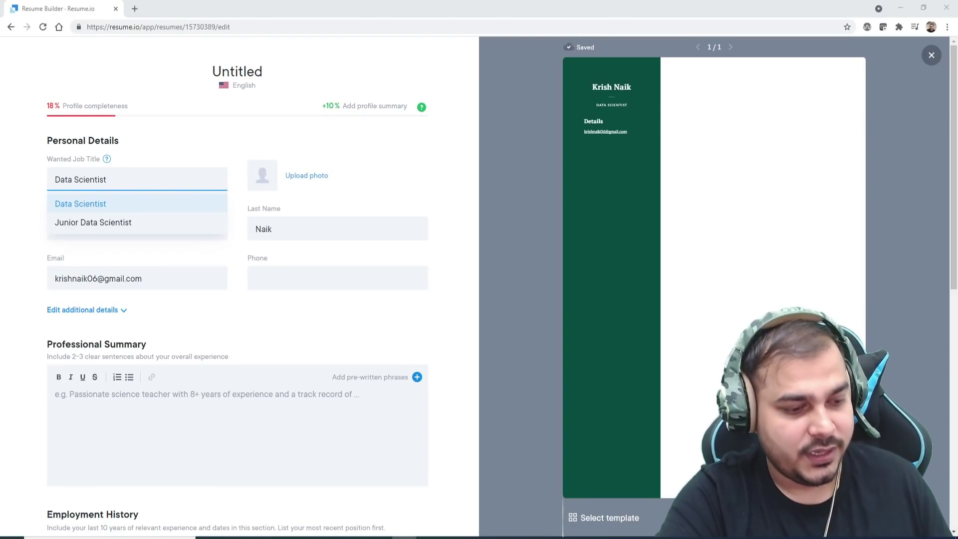
- Paste the prepared computer vision, NLP and deep learning paragraph into Professional Summary
{"action": "left_click", "coordinate": [104, 409]}
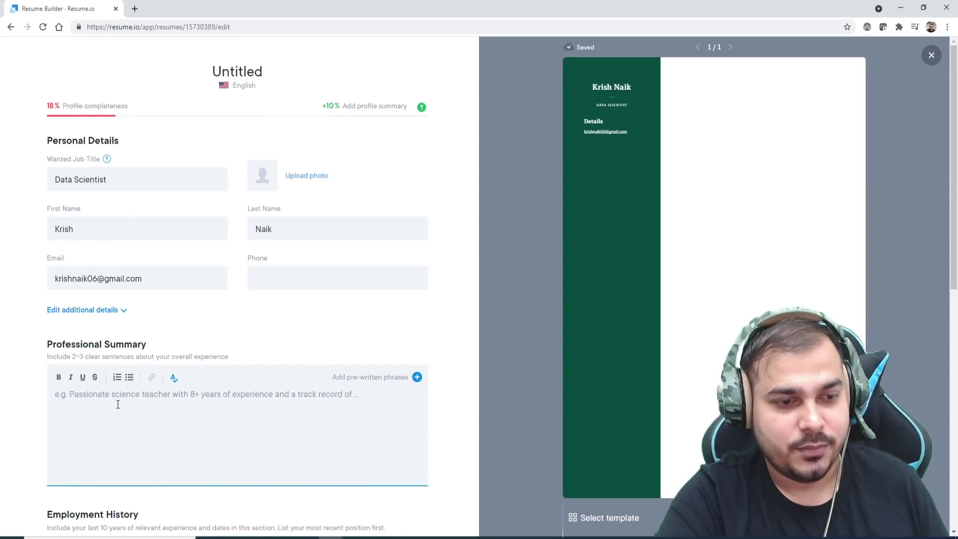
{"action": "type", "text": "Data Scientist and lecturer with working experience in computer vision, natural language processing and embedded systems. Hands-on experience leveraging machine learning, deep learning, transfer learning models to solve challenging business problems"}
{"action": "scroll", "coordinate": [300, 303], "scroll_direction": "down", "scroll_amount": 2}
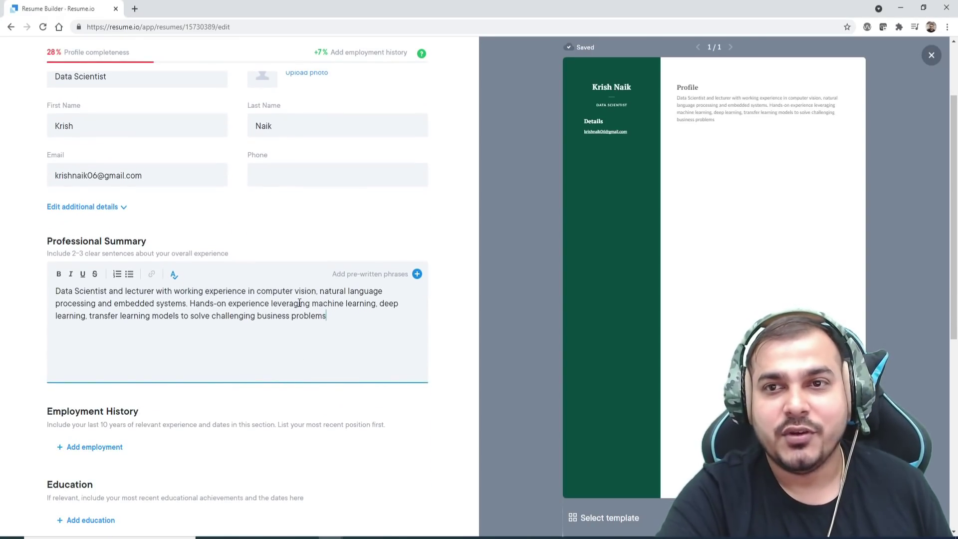
{"action": "left_click_drag", "start_coordinate": [71, 301], "coordinate": [354, 312]}
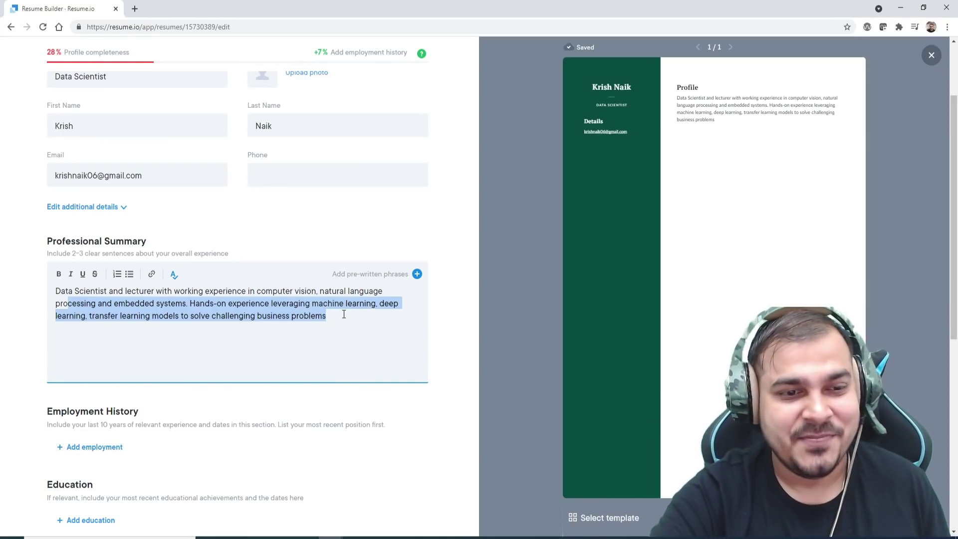
{"action": "scroll", "coordinate": [59, 381], "scroll_direction": "down", "scroll_amount": 3}
- Add an employment entry with job title CIO at employer iNeuron
{"action": "left_click", "coordinate": [94, 297]}
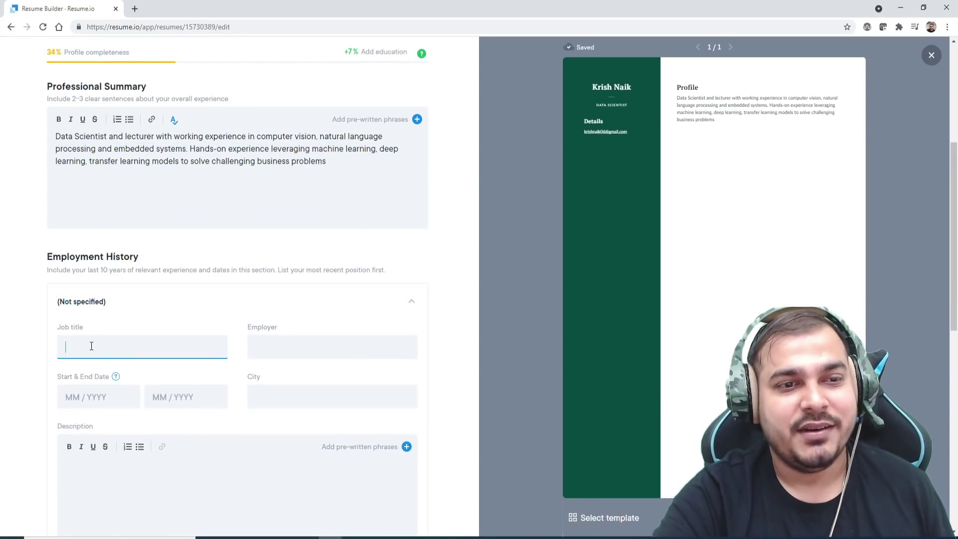
{"action": "scroll", "coordinate": [237, 269], "scroll_direction": "down", "scroll_amount": 2}
{"action": "left_click", "coordinate": [127, 247]}
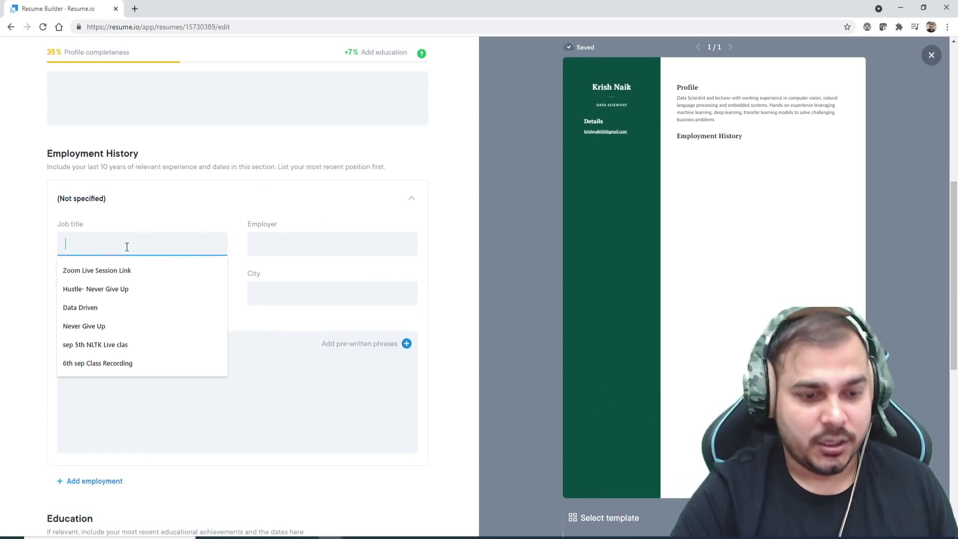
{"action": "type", "text": "CIO"}
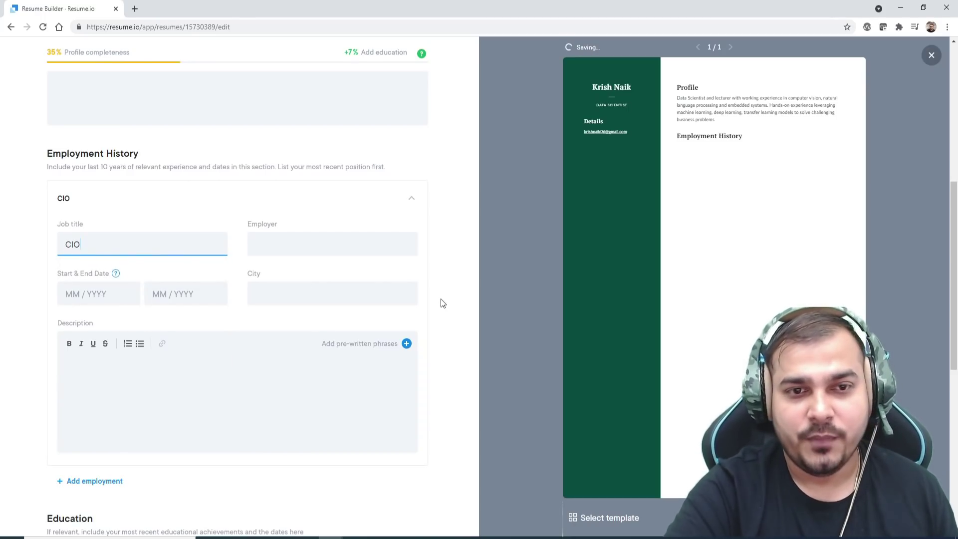
{"action": "left_click", "coordinate": [300, 245]}
{"action": "type", "text": "iNEuron"}
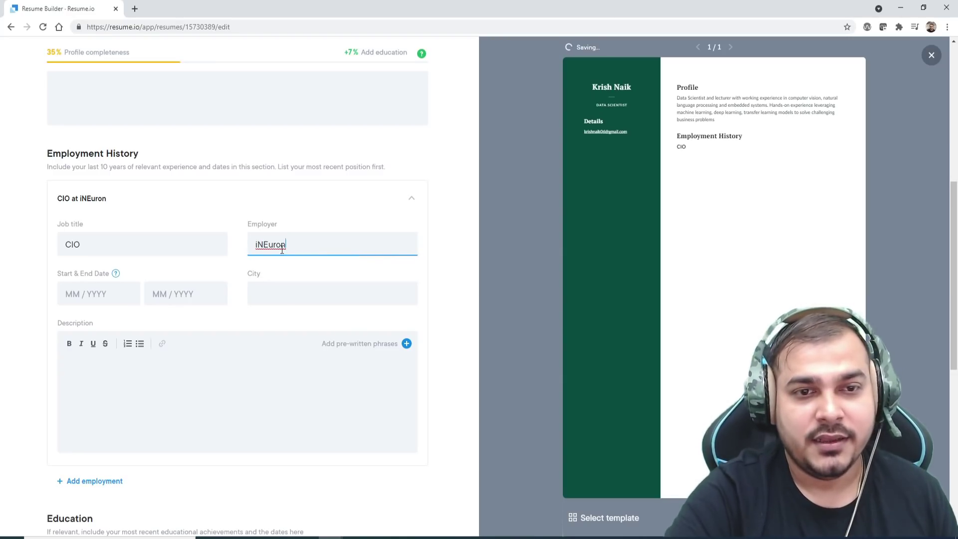
{"action": "key", "text": "BackSpace"}
{"action": "type", "text": "e"}
- Set the job's start date to Jan 2021 and its city to Bangalore
{"action": "left_click", "coordinate": [93, 299]}
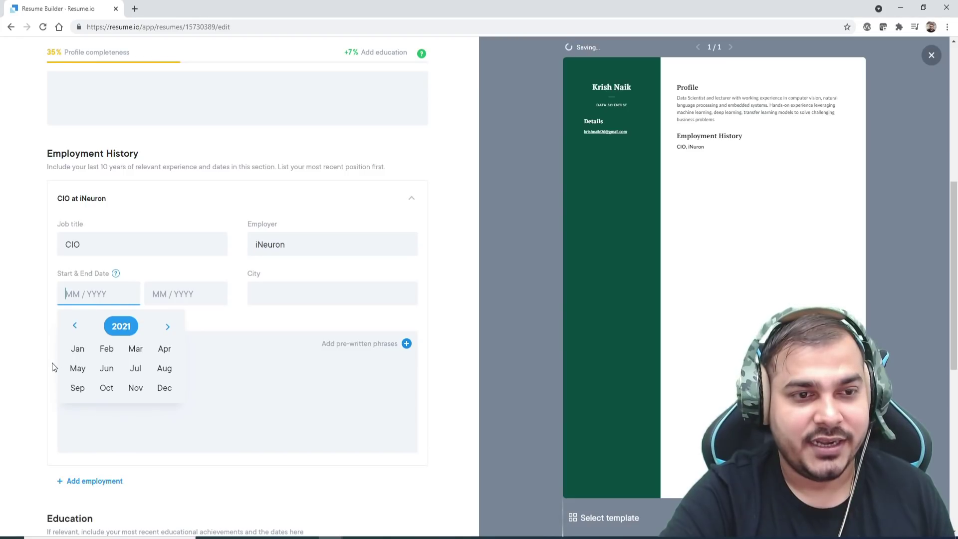
{"action": "left_click", "coordinate": [84, 349]}
{"action": "left_click", "coordinate": [315, 299]}
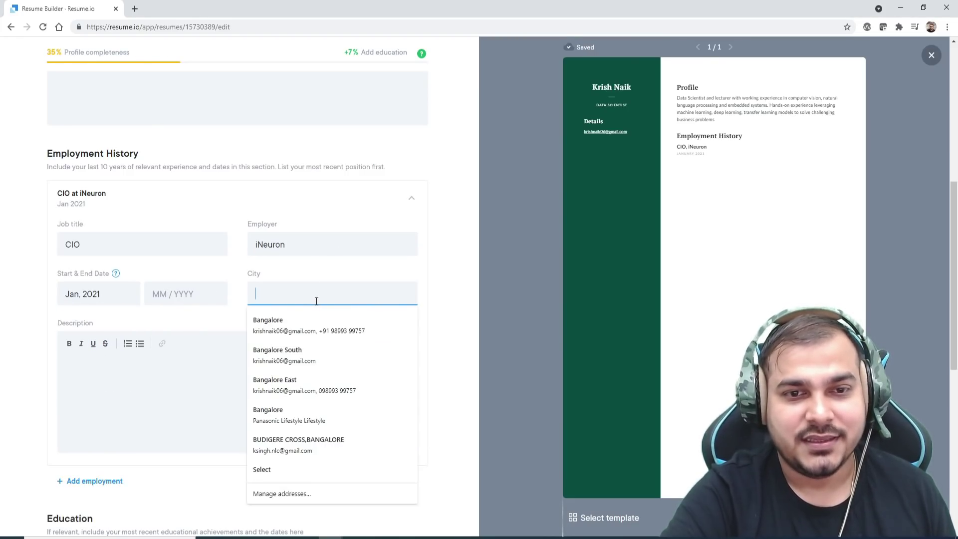
{"action": "type", "text": "Bangalore"}
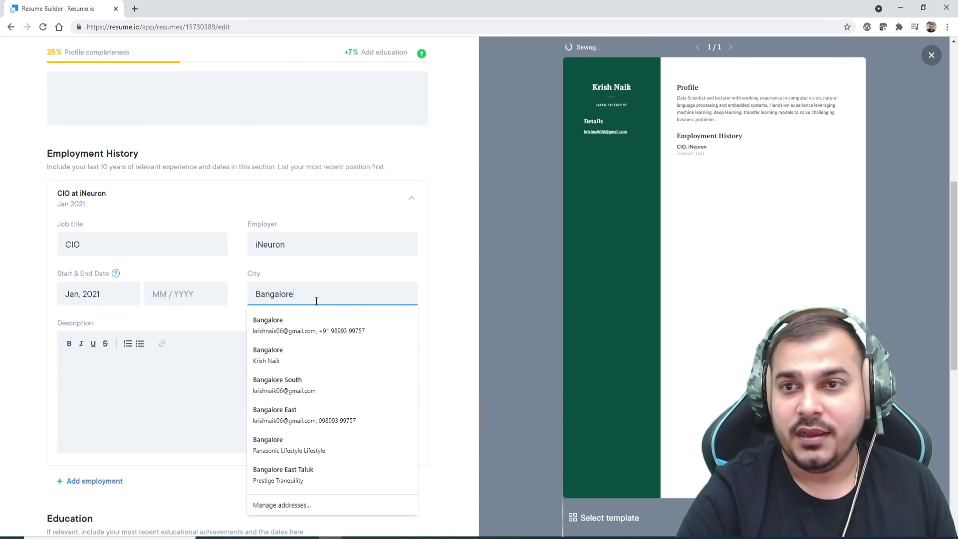
- Paste the three duty points into the CIO job description
{"action": "left_click", "coordinate": [86, 391]}
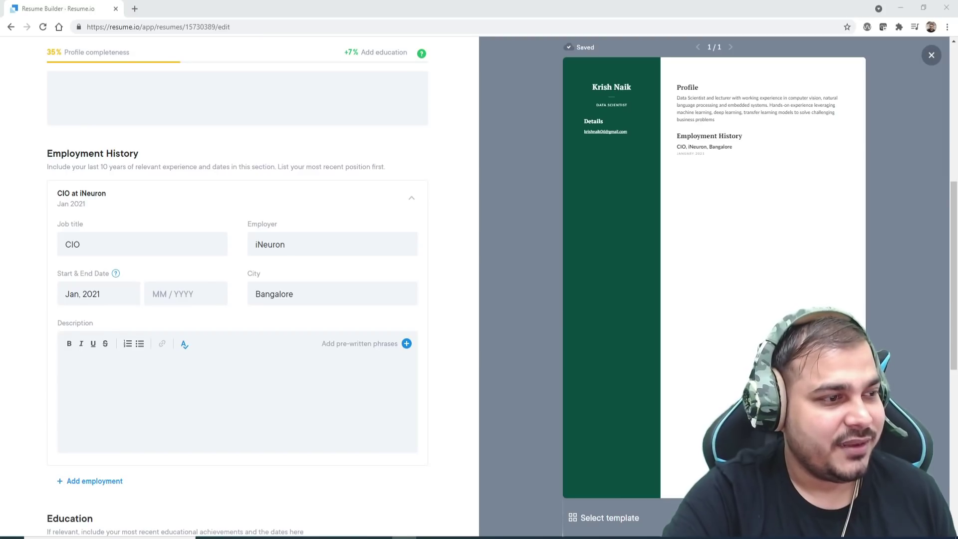
{"action": "left_click", "coordinate": [173, 380]}
{"action": "type", "text": "1. Mentoring and managing internship projects for healthcare, computer vision with deployment on cloud and edge | Embedded devices. 2. Managing research projects. 3. Content creation based on the latest research papers and technology."}
{"action": "scroll", "coordinate": [246, 364], "scroll_direction": "down", "scroll_amount": 3}
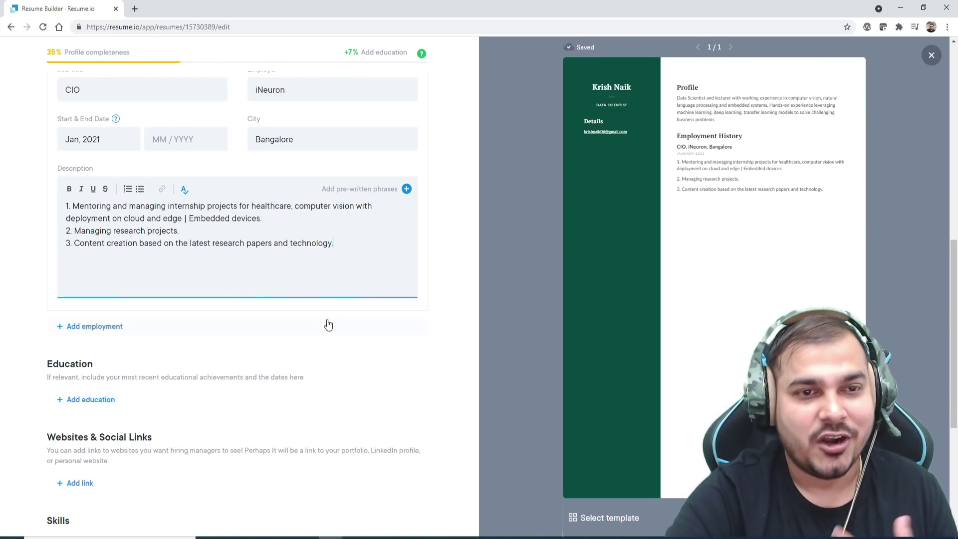
{"action": "scroll", "coordinate": [338, 316], "scroll_direction": "down", "scroll_amount": 1}
{"action": "scroll", "coordinate": [443, 460], "scroll_direction": "up", "scroll_amount": 7}
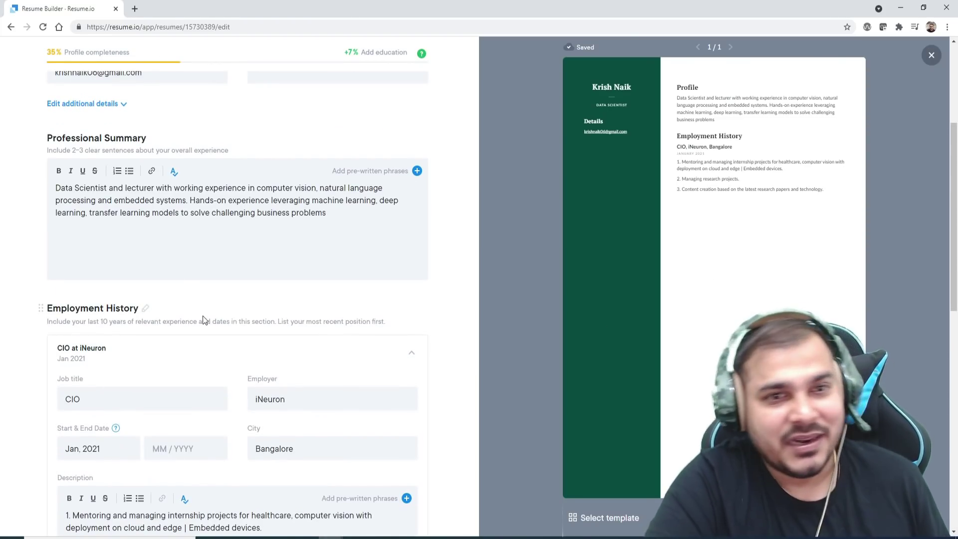
{"action": "scroll", "coordinate": [319, 311], "scroll_direction": "down", "scroll_amount": 7}
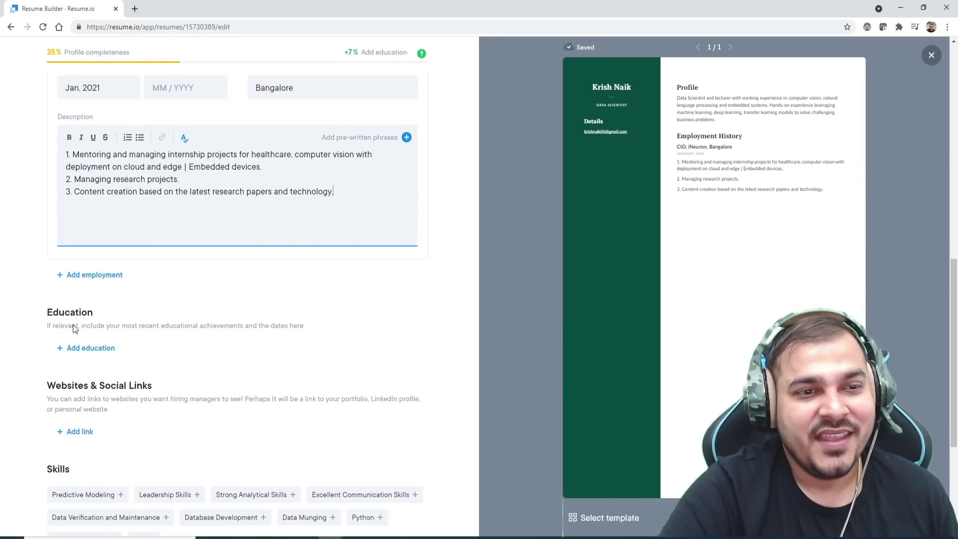
{"action": "scroll", "coordinate": [88, 357], "scroll_direction": "up", "scroll_amount": 4}
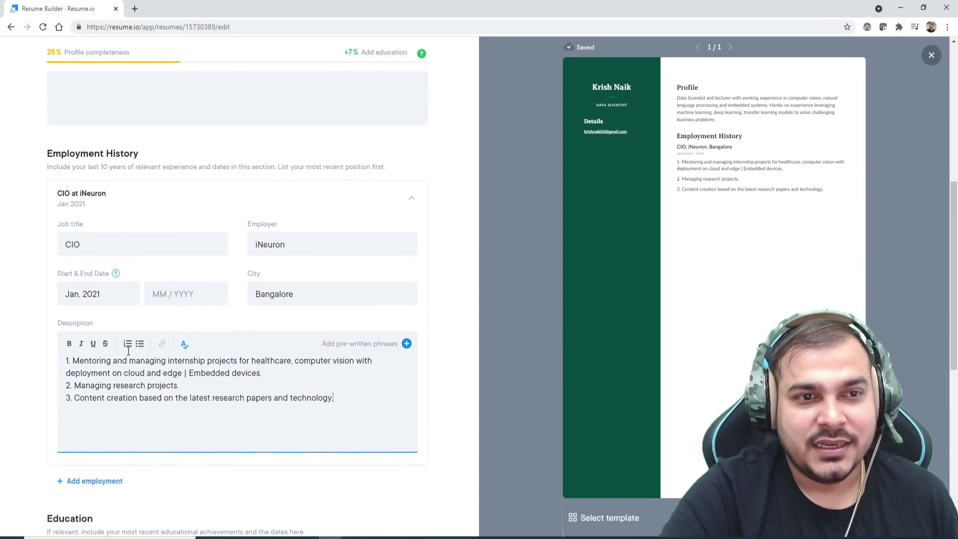
{"action": "scroll", "coordinate": [100, 339], "scroll_direction": "down", "scroll_amount": 4}
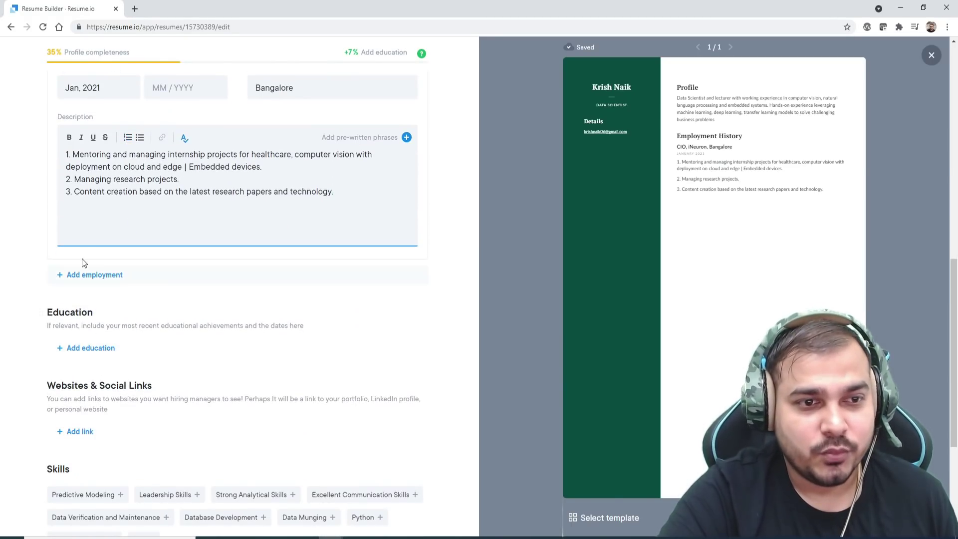
{"action": "scroll", "coordinate": [93, 284], "scroll_direction": "up", "scroll_amount": 1}
- Add a second employment entry, then delete the empty entry
{"action": "left_click", "coordinate": [94, 327]}
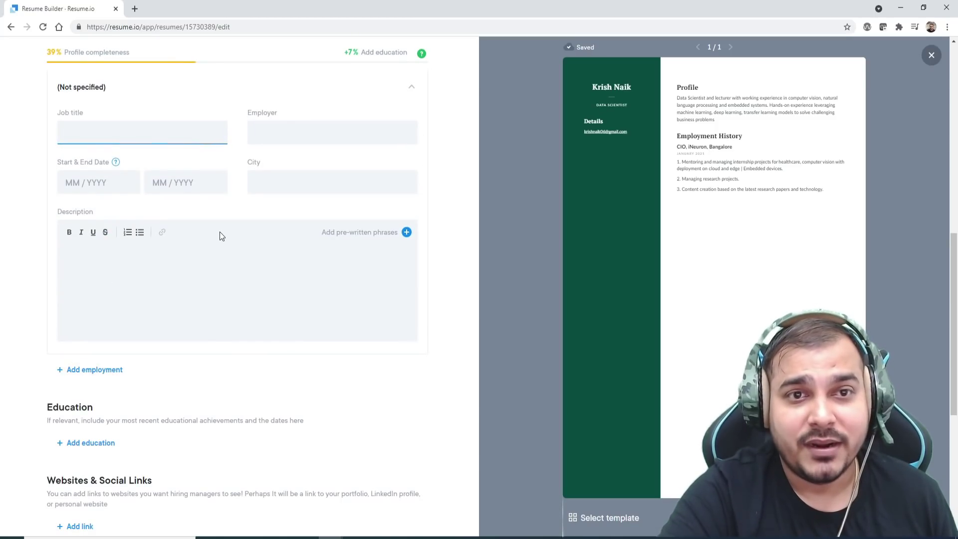
{"action": "scroll", "coordinate": [220, 236], "scroll_direction": "up", "scroll_amount": 2}
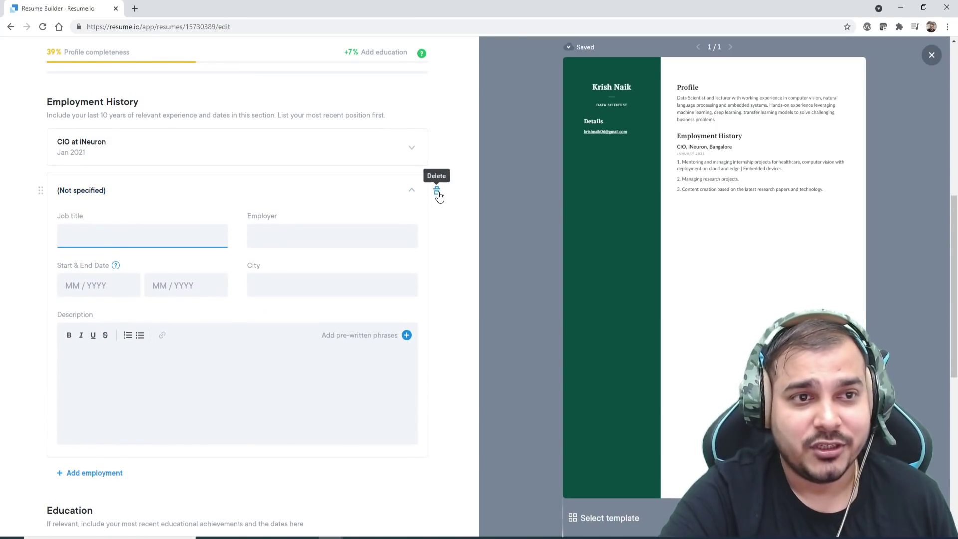
{"action": "left_click", "coordinate": [437, 191]}
{"action": "left_click", "coordinate": [496, 320]}
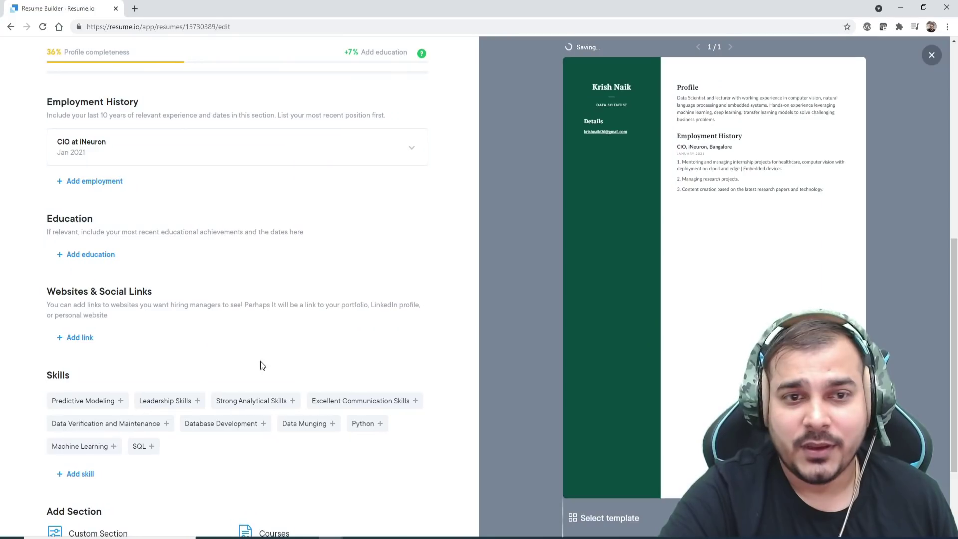
- Add an education entry with school dxzfdsf and degree BE
{"action": "left_click", "coordinate": [95, 254]}
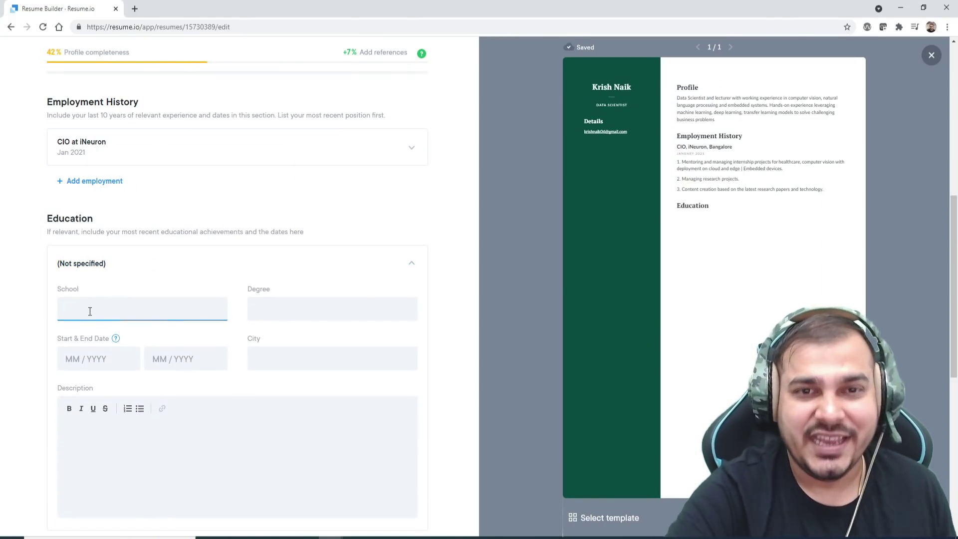
{"action": "type", "text": "dxzfdsf"}
{"action": "left_click", "coordinate": [277, 310]}
{"action": "type", "text": "BE"}
- Set the education dates to Feb 2021 – Apr 2021 and the city to Bangalore
{"action": "left_click", "coordinate": [105, 357]}
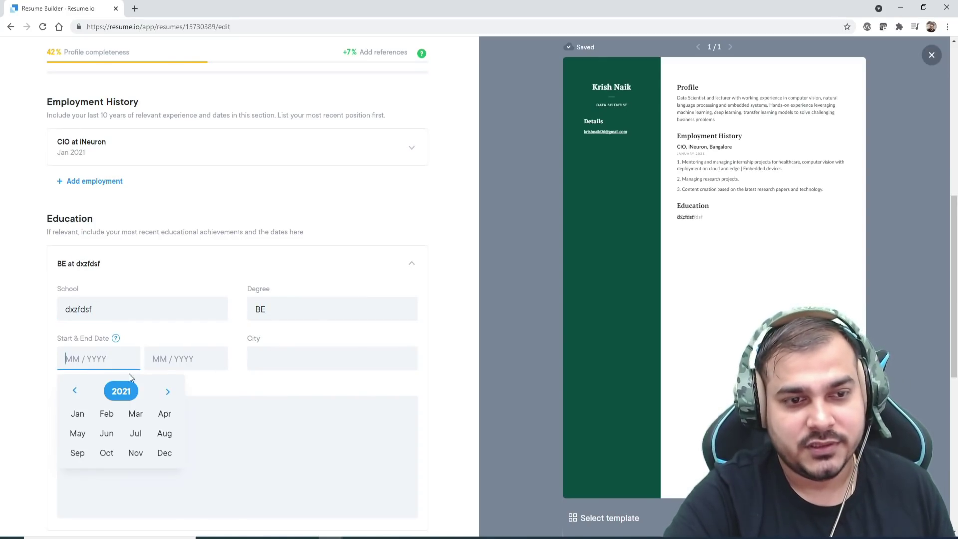
{"action": "left_click", "coordinate": [107, 414]}
{"action": "left_click", "coordinate": [279, 359]}
{"action": "left_click", "coordinate": [186, 359]}
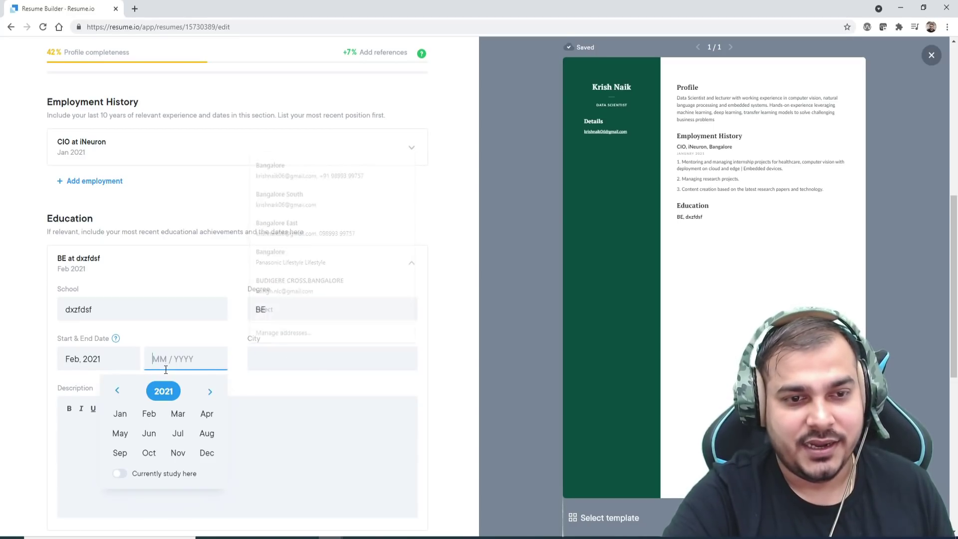
{"action": "left_click", "coordinate": [202, 419]}
{"action": "left_click", "coordinate": [270, 362]}
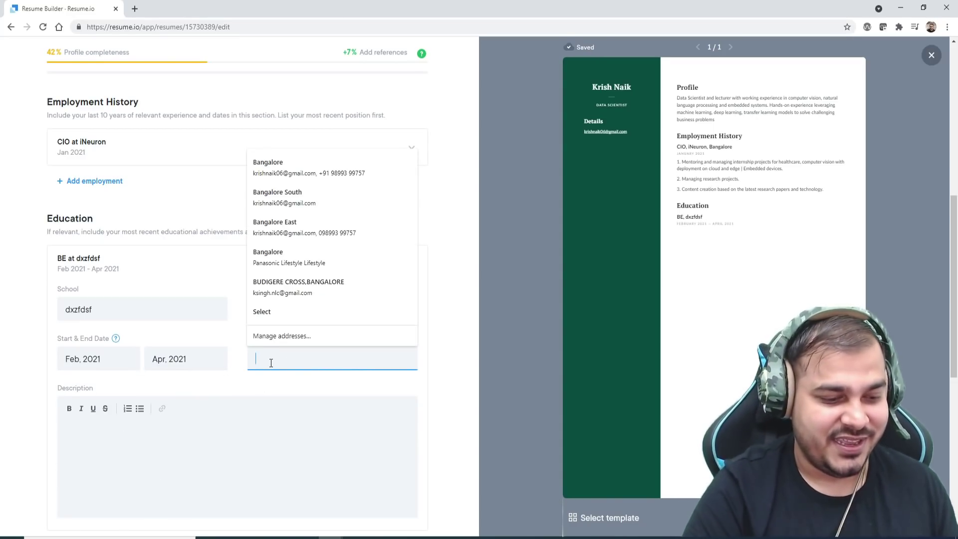
{"action": "type", "text": "Bangalore"}
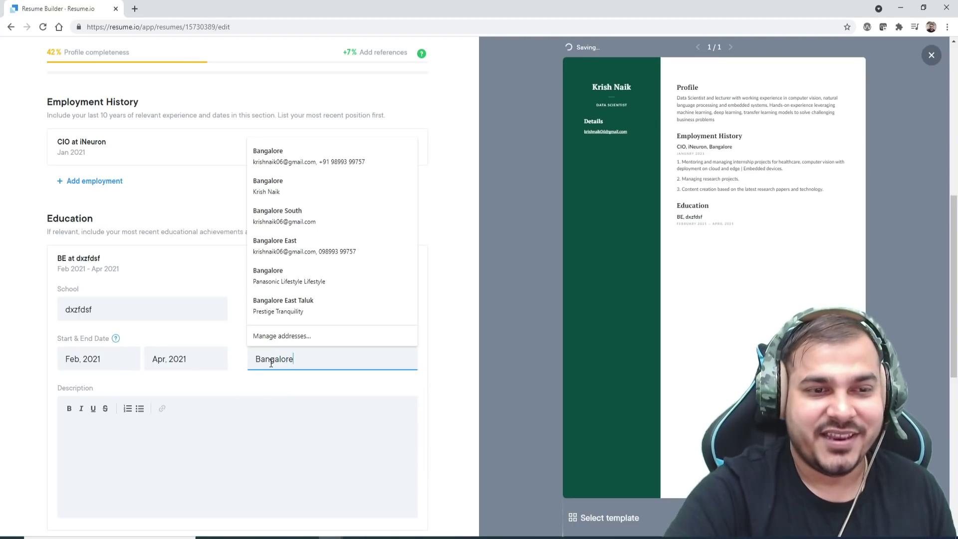
{"action": "left_click", "coordinate": [213, 381]}
- Add a LinkedIn link entry with the LinkedIn profile URL
{"action": "scroll", "coordinate": [129, 382], "scroll_direction": "down", "scroll_amount": 7}
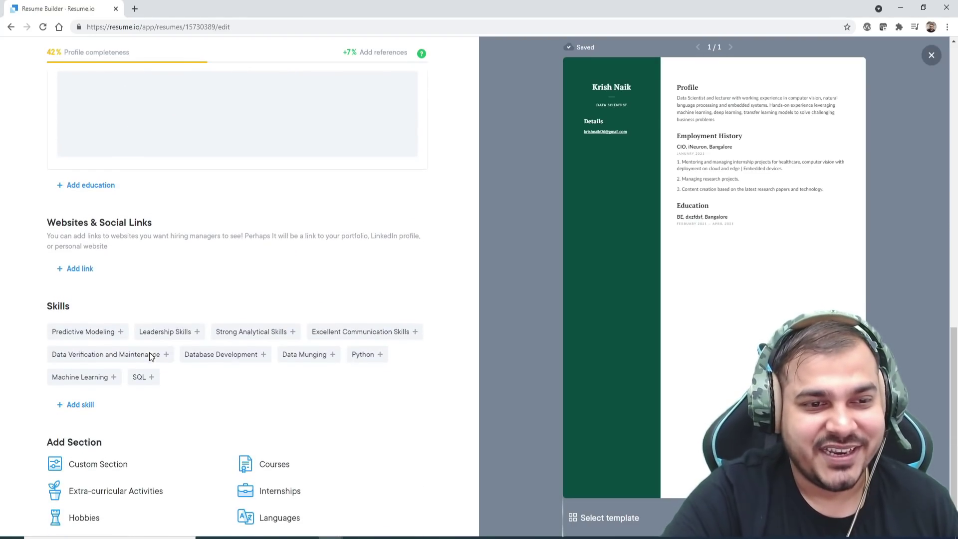
{"action": "left_click", "coordinate": [84, 269]}
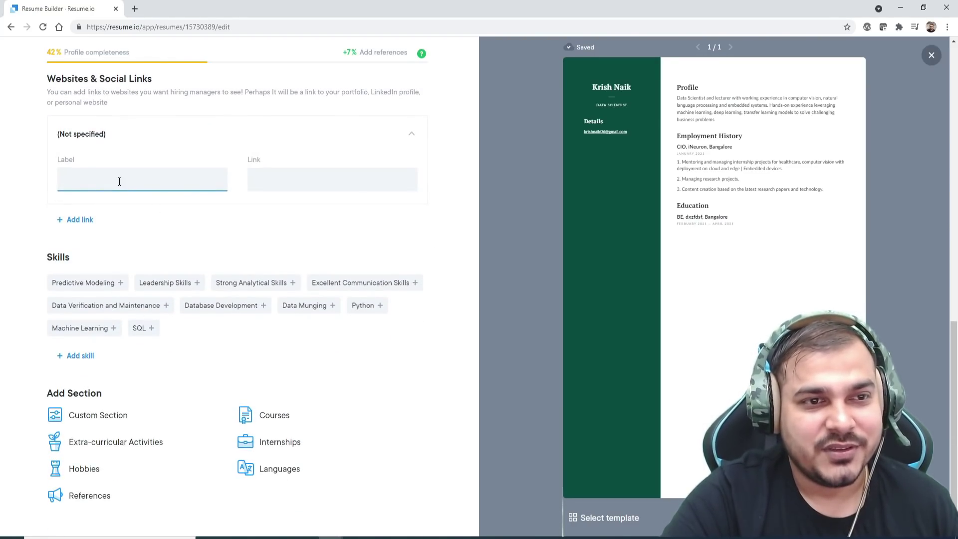
{"action": "type", "text": "Linkedin"}
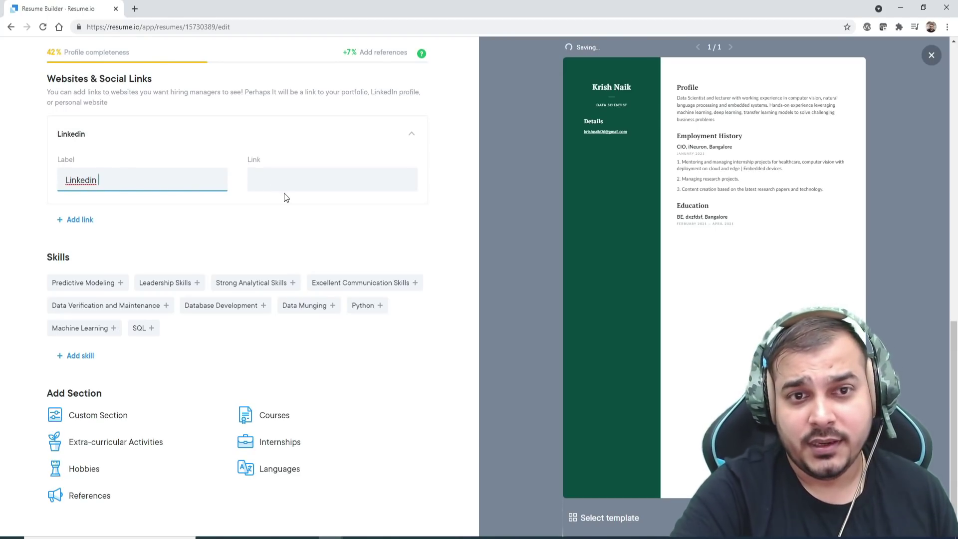
{"action": "left_click", "coordinate": [289, 181]}
{"action": "type", "text": "k"}
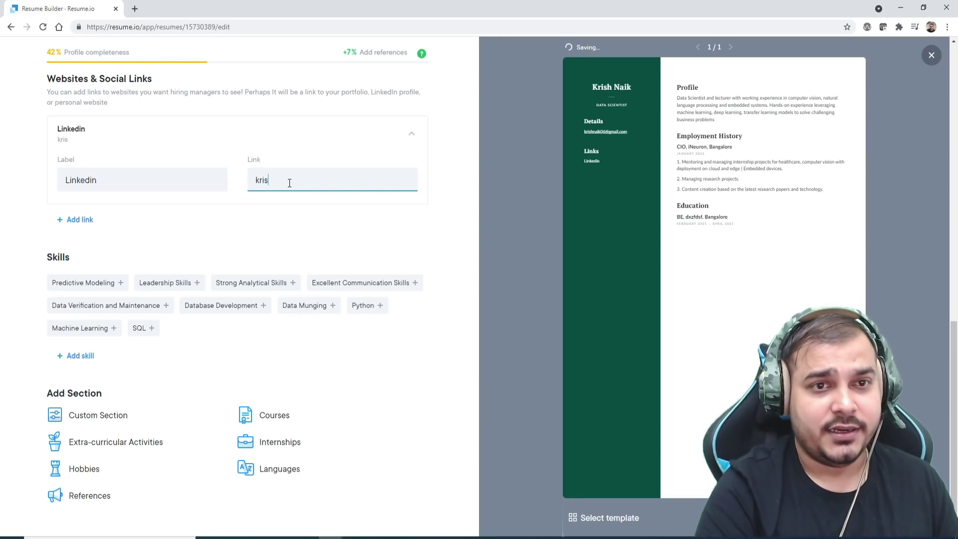
{"action": "key", "text": "BackSpace"}
{"action": "type", "text": "https:"}
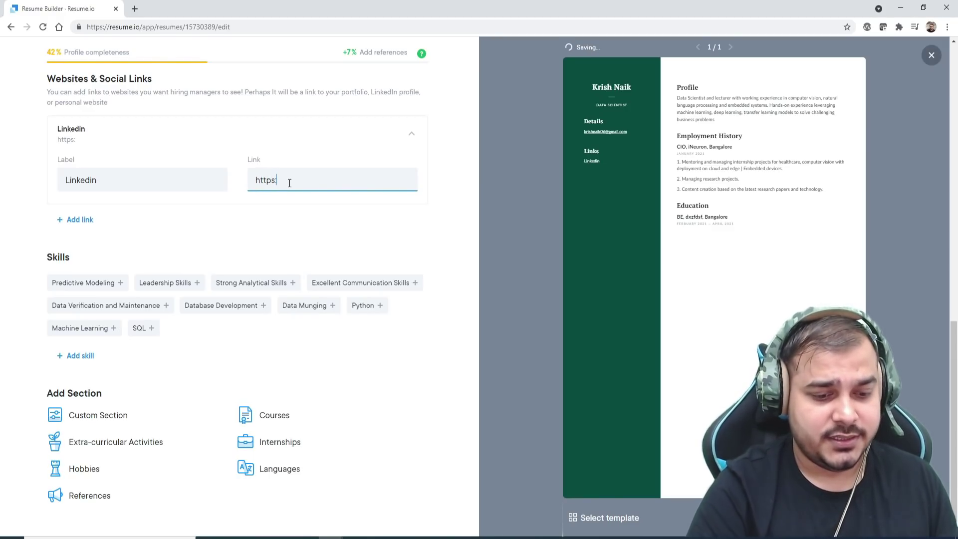
{"action": "type", "text": "//linkedin.com/krishnaik06"}
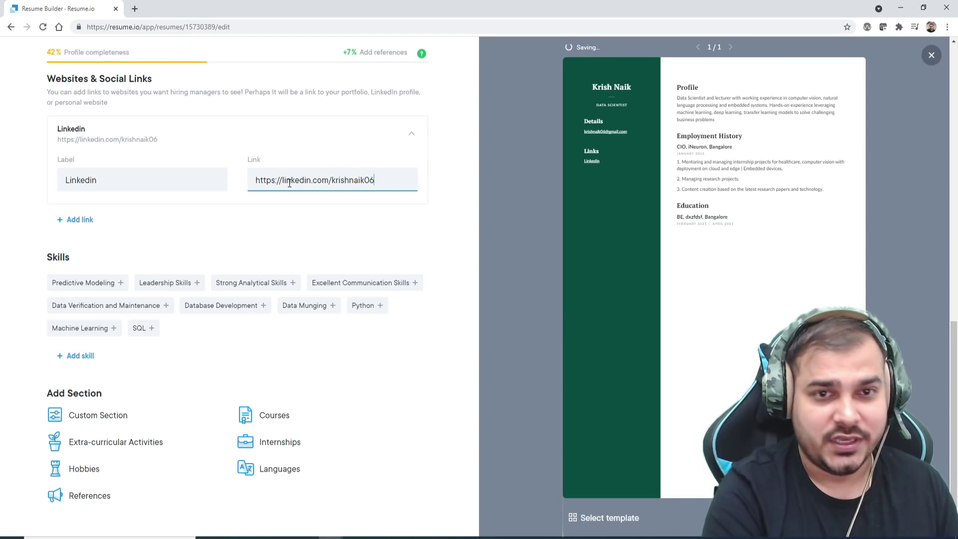
- Add an Instagram link entry with its URL, then start a third blank link
{"action": "left_click", "coordinate": [116, 228]}
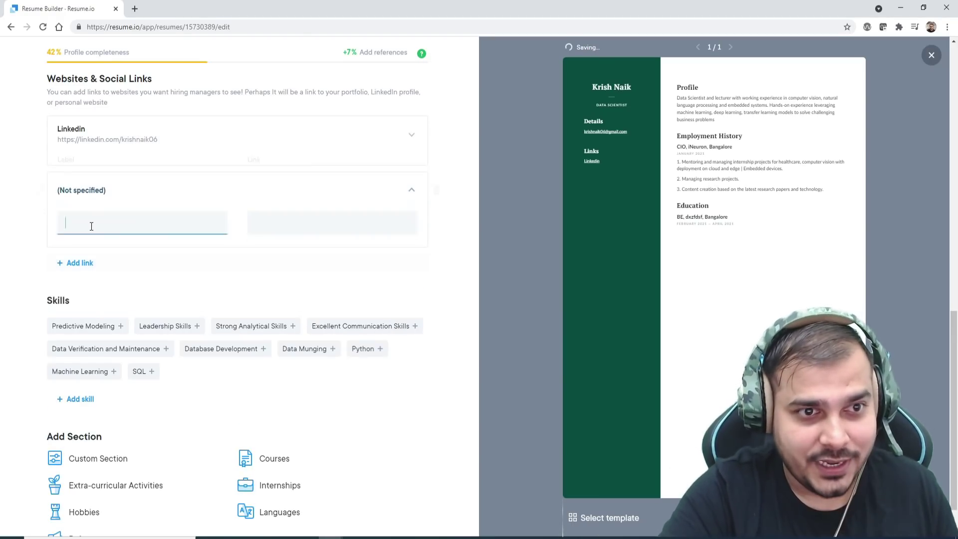
{"action": "scroll", "coordinate": [130, 220], "scroll_direction": "up", "scroll_amount": 3}
{"action": "scroll", "coordinate": [117, 273], "scroll_direction": "down", "scroll_amount": 2}
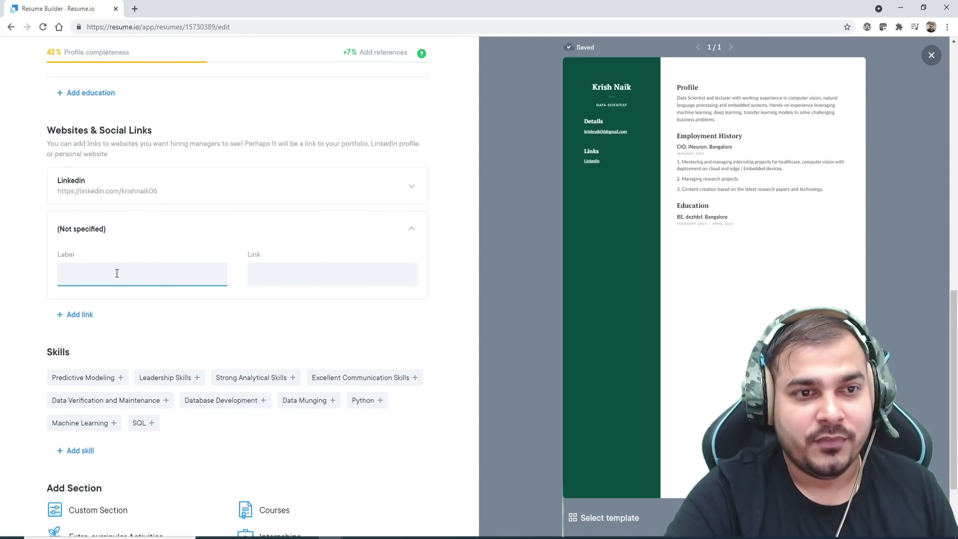
{"action": "type", "text": "Instagram"}
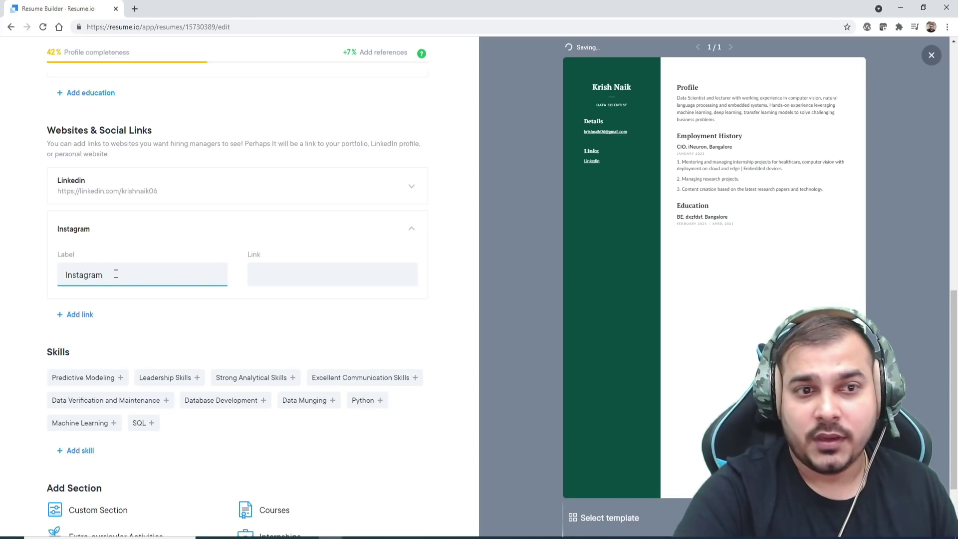
{"action": "left_click", "coordinate": [278, 282]}
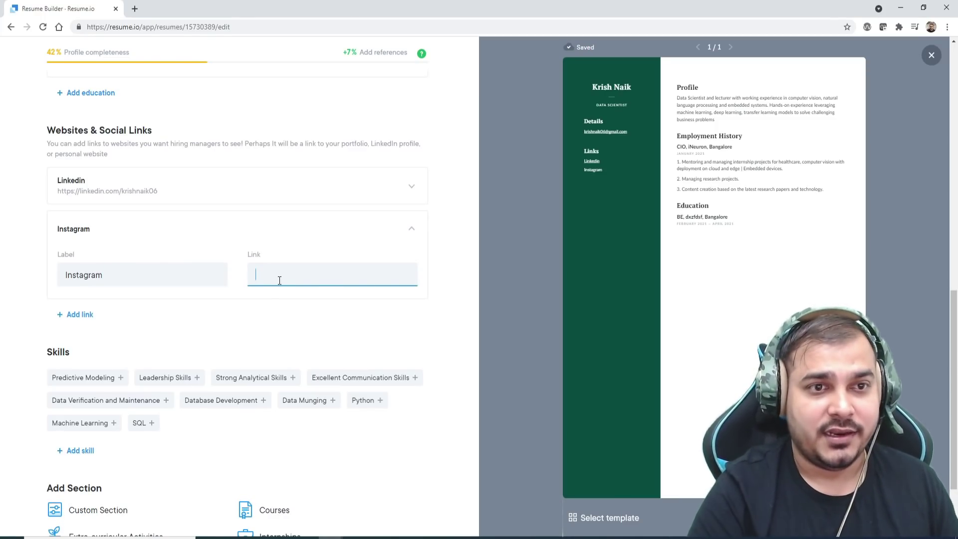
{"action": "type", "text": "instragram.com/krishnaik06"}
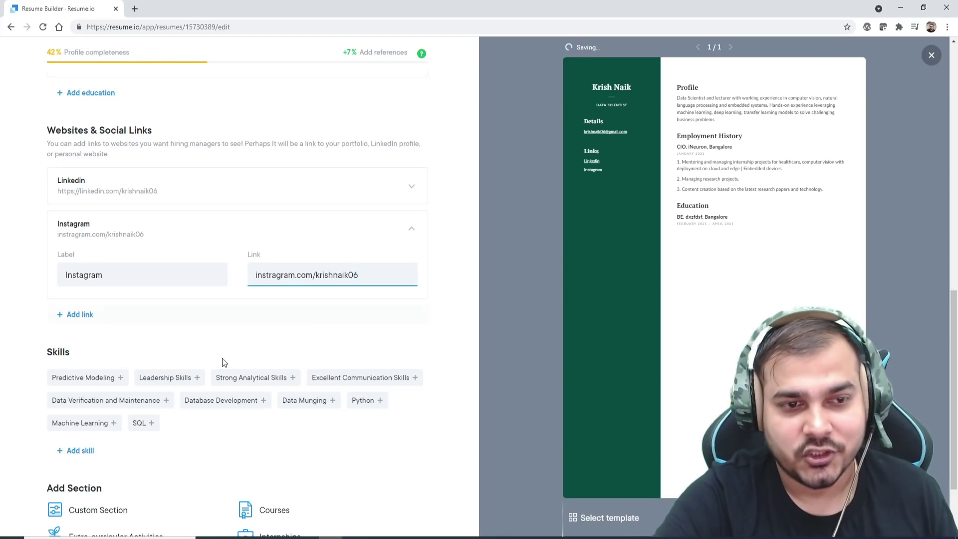
{"action": "left_click", "coordinate": [134, 358]}
{"action": "left_click", "coordinate": [77, 314]}
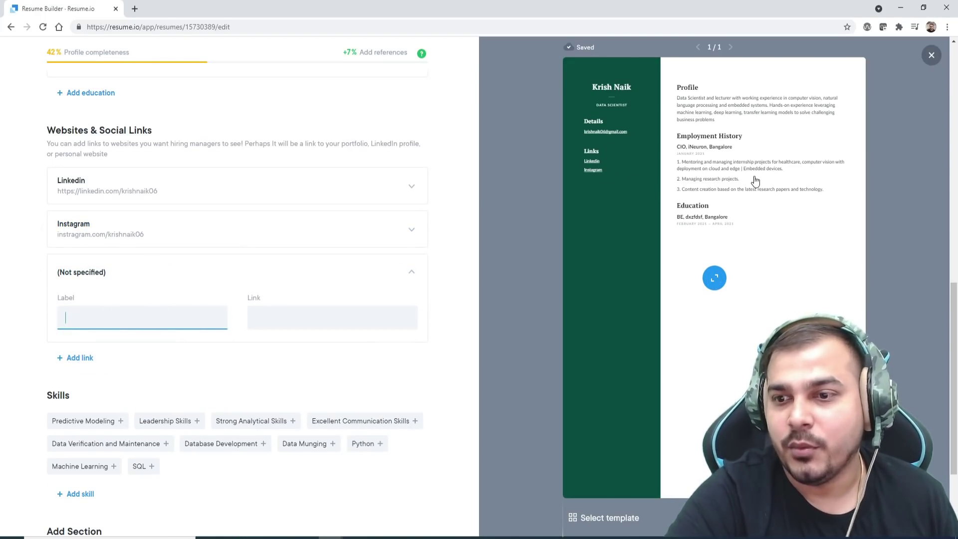
- Add suggested skills Predictive Modeling, Excellent Communication Skills, Machine Learning, Python, SQL, Strong Analytical Skills
{"action": "scroll", "coordinate": [133, 408], "scroll_direction": "down", "scroll_amount": 2}
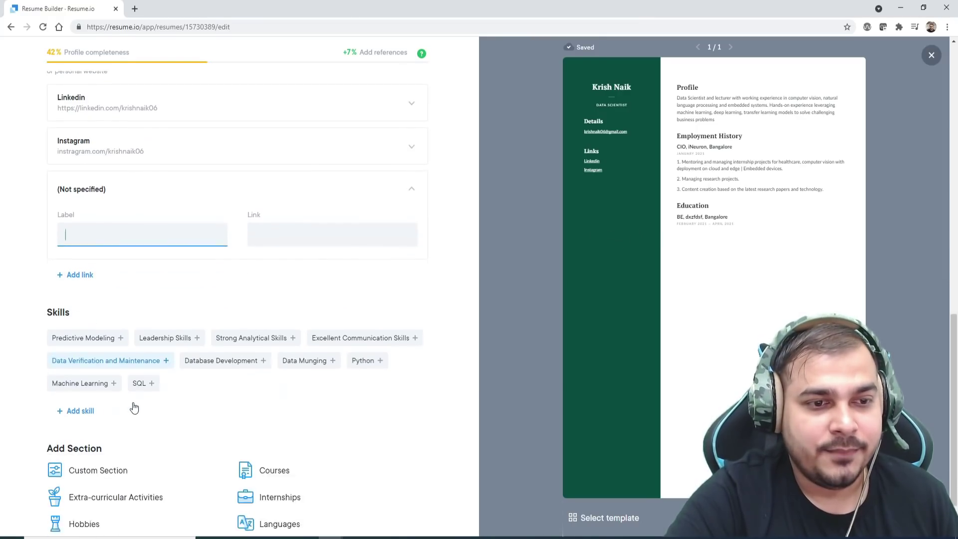
{"action": "left_click", "coordinate": [71, 324]}
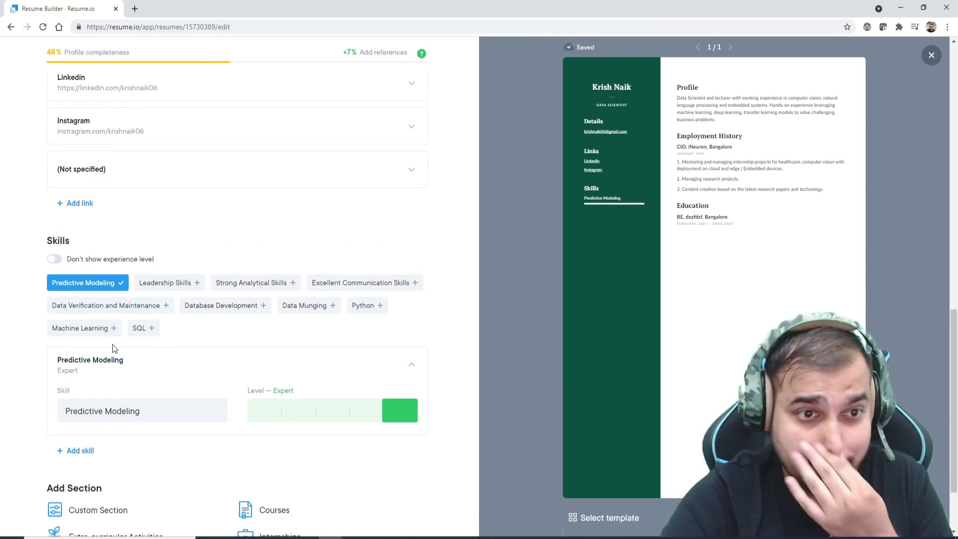
{"action": "left_click", "coordinate": [348, 290]}
{"action": "left_click", "coordinate": [88, 328]}
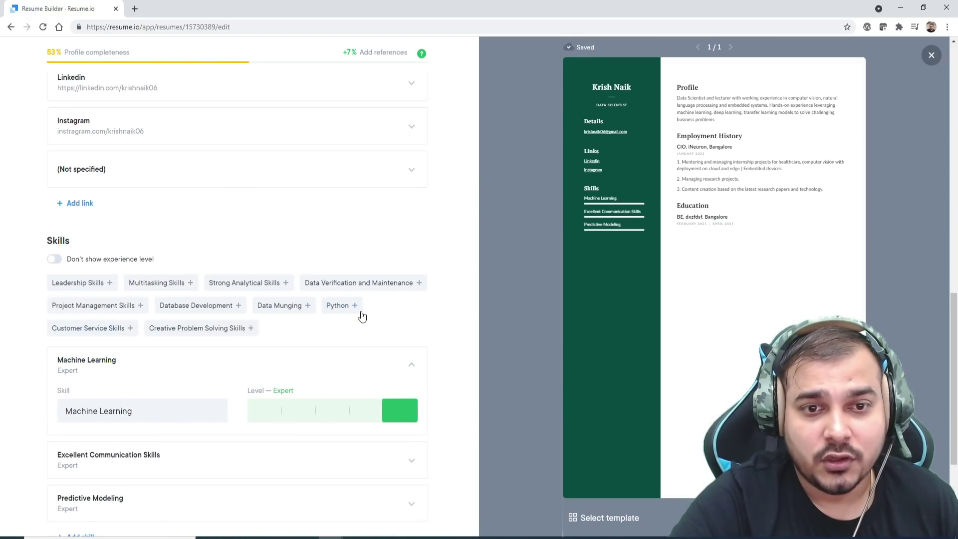
{"action": "left_click", "coordinate": [344, 305]}
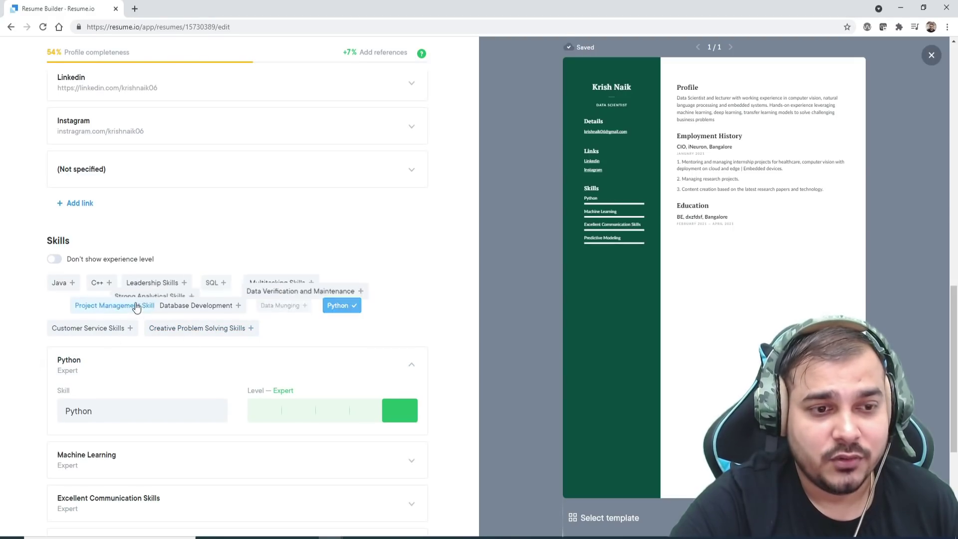
{"action": "scroll", "coordinate": [190, 306], "scroll_direction": "up", "scroll_amount": 10}
{"action": "scroll", "coordinate": [201, 312], "scroll_direction": "up", "scroll_amount": 6}
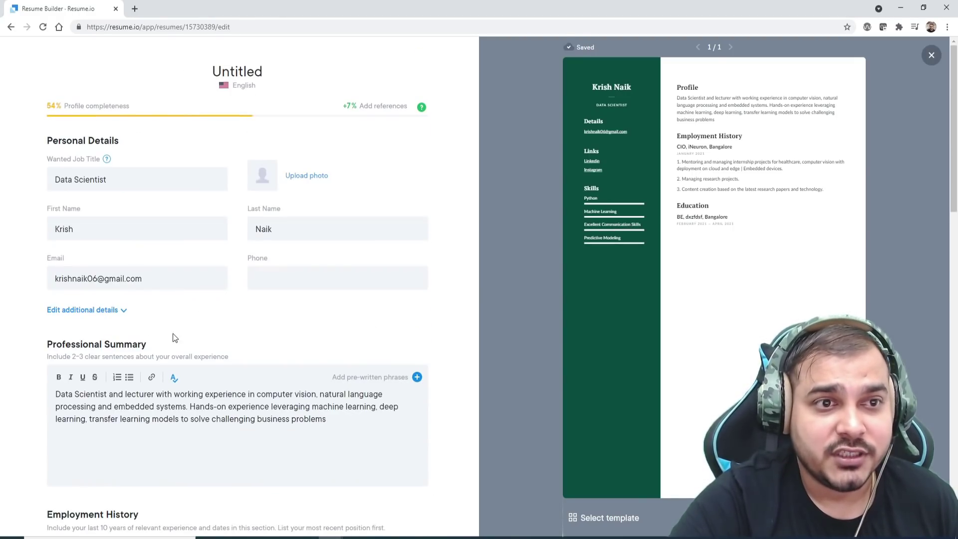
{"action": "scroll", "coordinate": [165, 294], "scroll_direction": "down", "scroll_amount": 17}
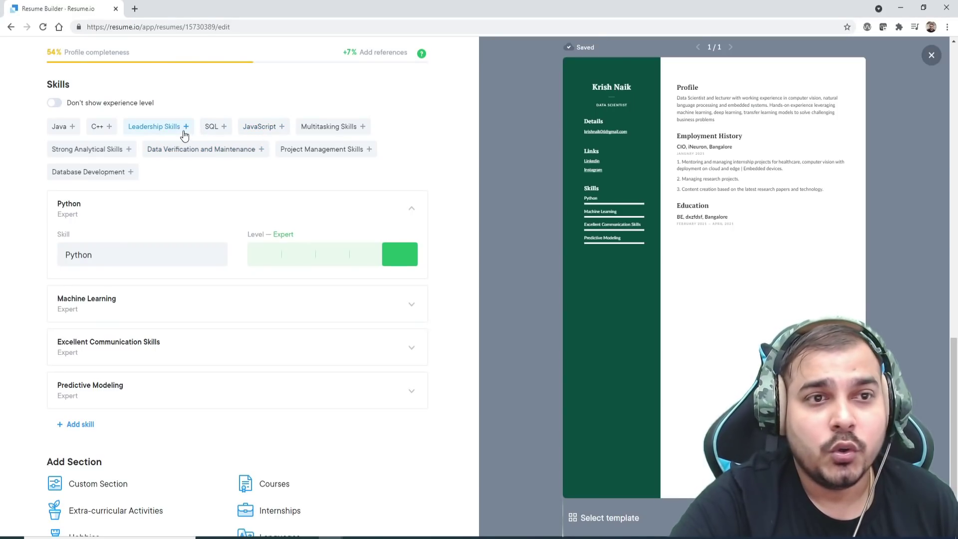
{"action": "left_click", "coordinate": [201, 127]}
{"action": "left_click", "coordinate": [86, 149]}
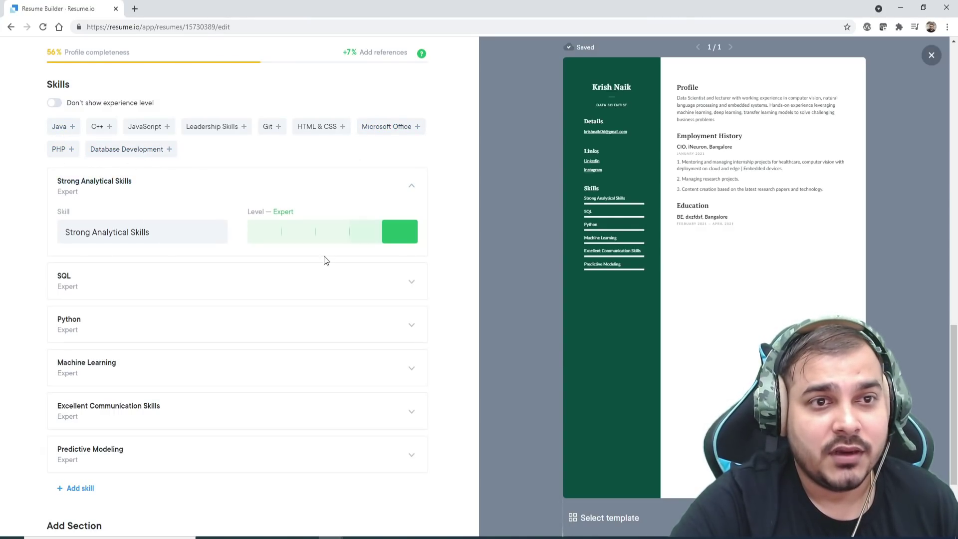
{"action": "scroll", "coordinate": [301, 197], "scroll_direction": "down", "scroll_amount": 2}
- Add a Data Science skill from the suggestions at Expert level
{"action": "scroll", "coordinate": [192, 278], "scroll_direction": "up", "scroll_amount": 4}
{"action": "scroll", "coordinate": [152, 280], "scroll_direction": "down", "scroll_amount": 4}
{"action": "left_click", "coordinate": [79, 355]}
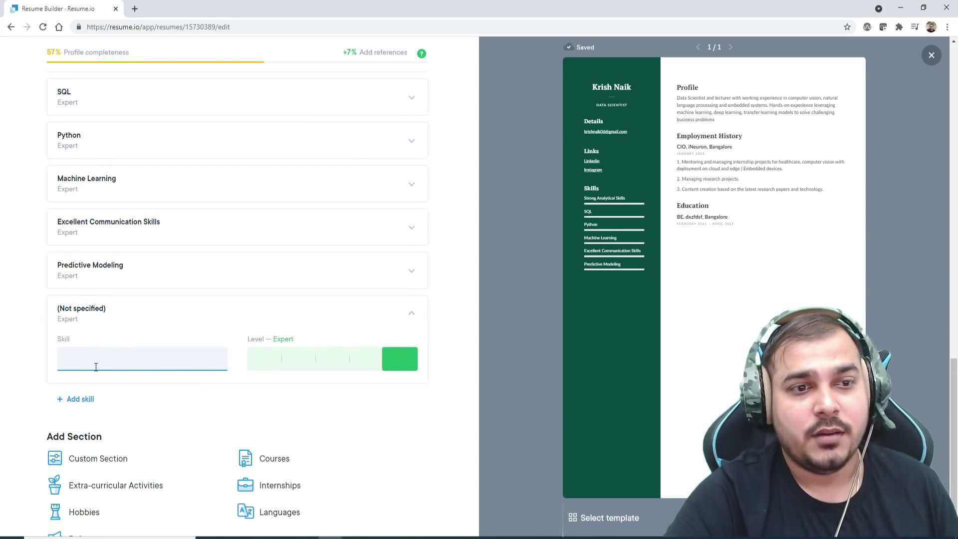
{"action": "type", "text": "Dat"}
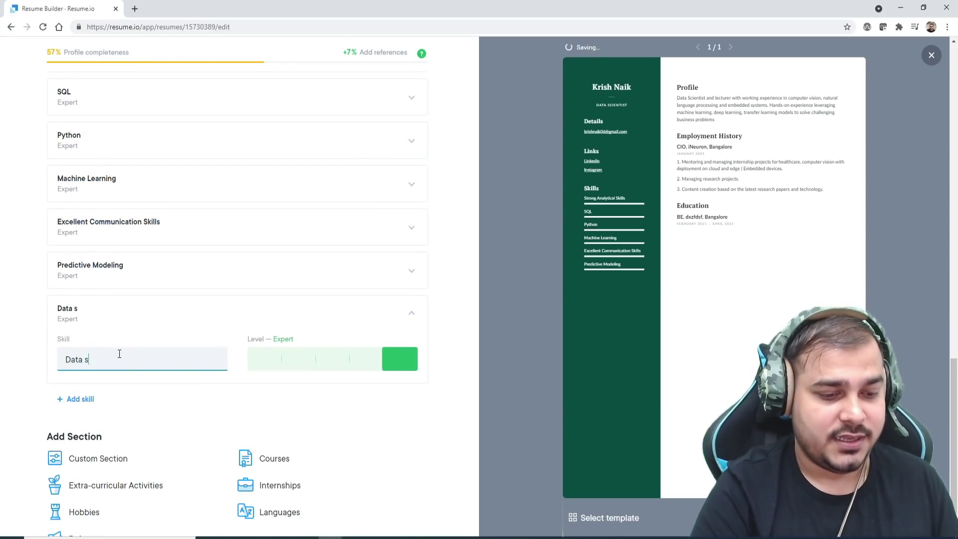
{"action": "type", "text": "a s"}
{"action": "key", "text": "BackSpace"}
{"action": "type", "text": "Sci"}
{"action": "key", "text": "BackSpace"}
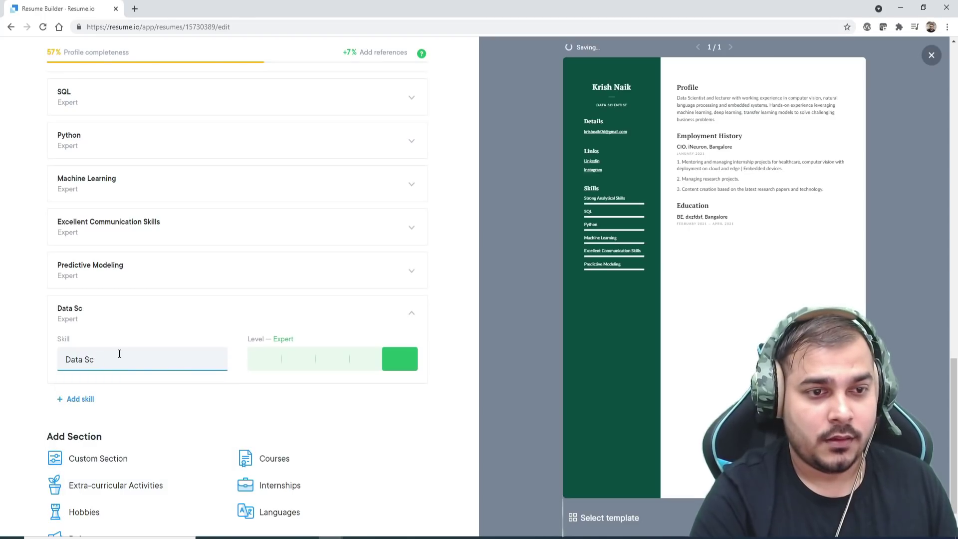
{"action": "type", "text": "ir"}
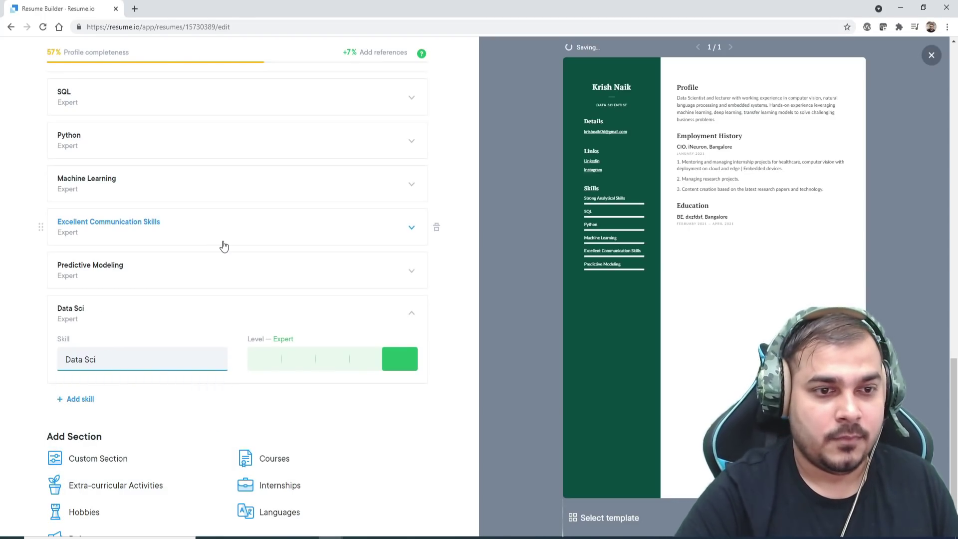
{"action": "left_click", "coordinate": [141, 385]}
{"action": "left_click", "coordinate": [259, 367]}
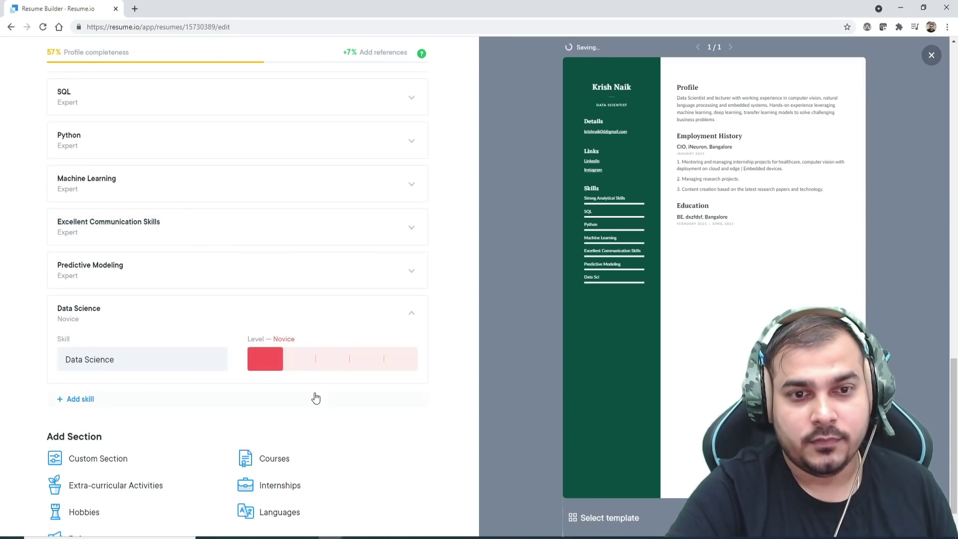
{"action": "left_click", "coordinate": [407, 362]}
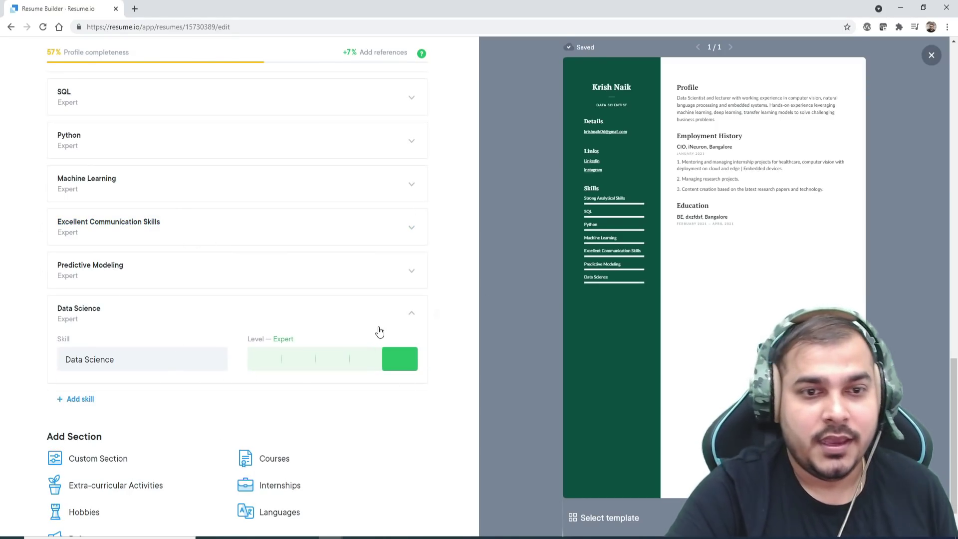
- Add Machine Learning and Computer Vision skills, then start another blank skill entry
{"action": "left_click", "coordinate": [75, 398]}
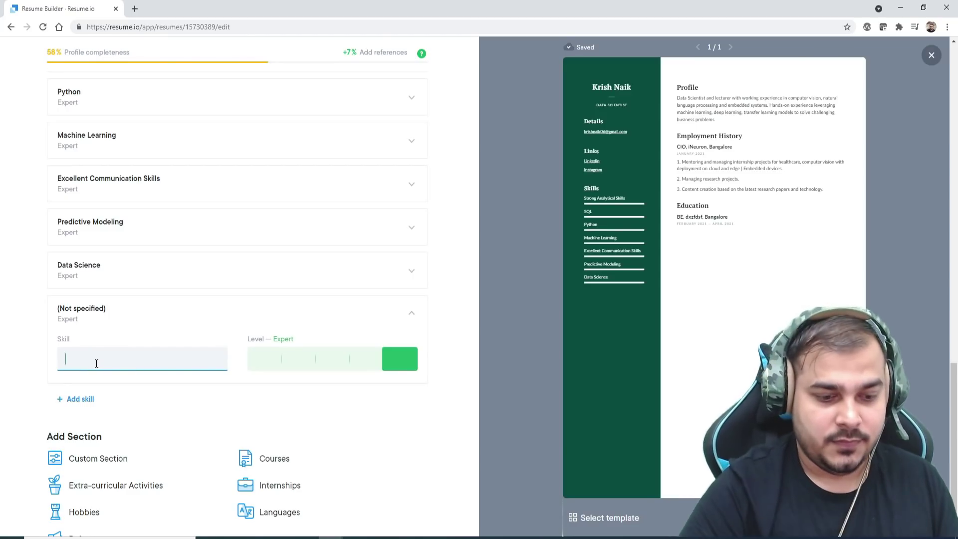
{"action": "type", "text": "MAchine LE"}
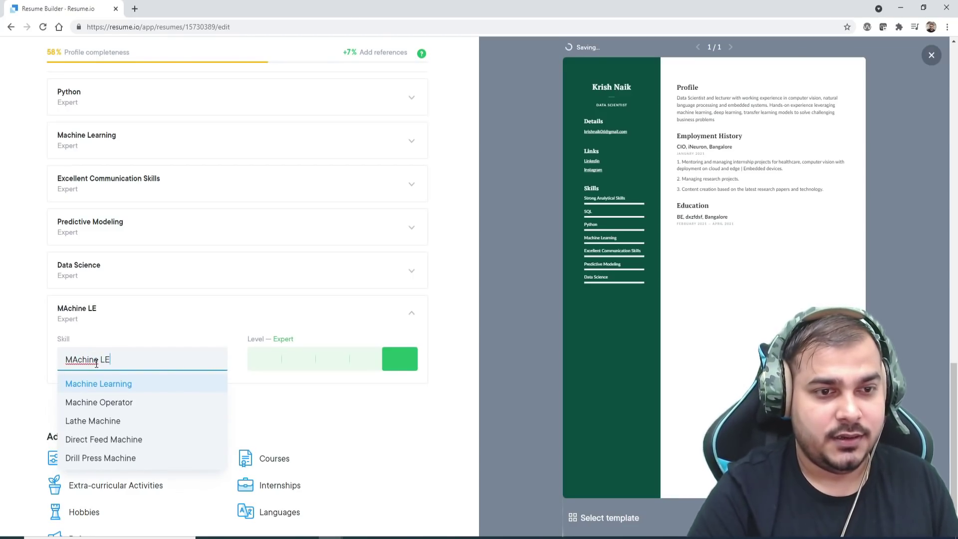
{"action": "left_click", "coordinate": [157, 386]}
{"action": "left_click", "coordinate": [70, 399]}
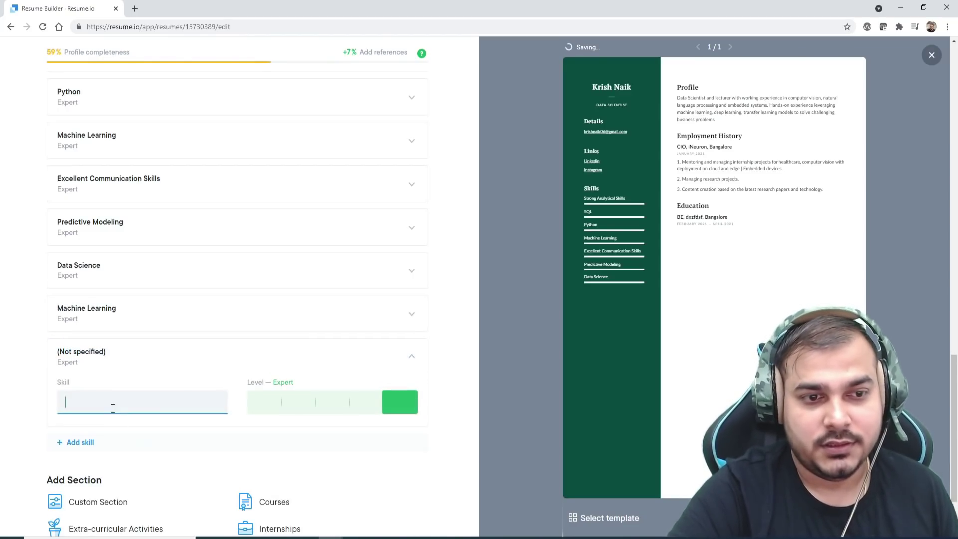
{"action": "type", "text": "Comp"}
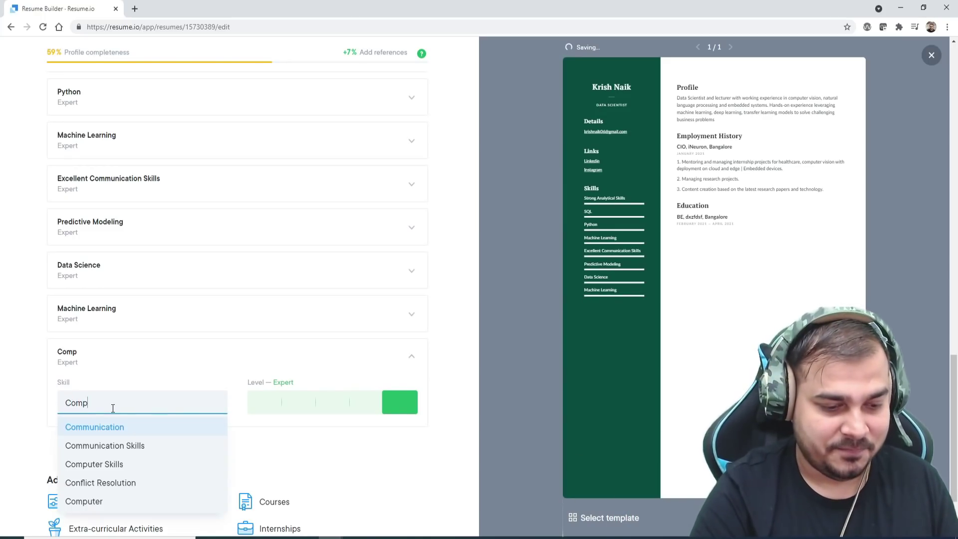
{"action": "type", "text": "uter Vis"}
{"action": "left_click", "coordinate": [127, 430]}
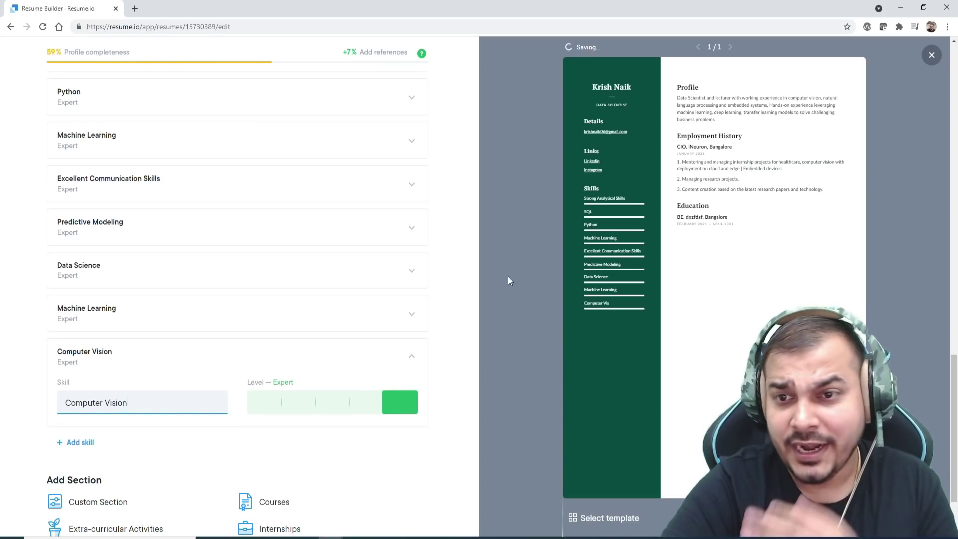
{"action": "left_click", "coordinate": [380, 463]}
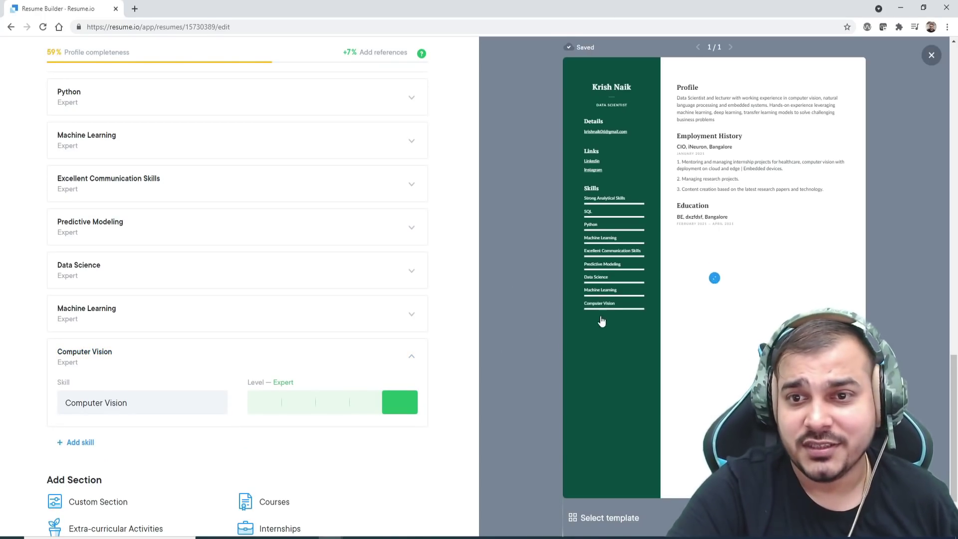
{"action": "left_click", "coordinate": [82, 451]}
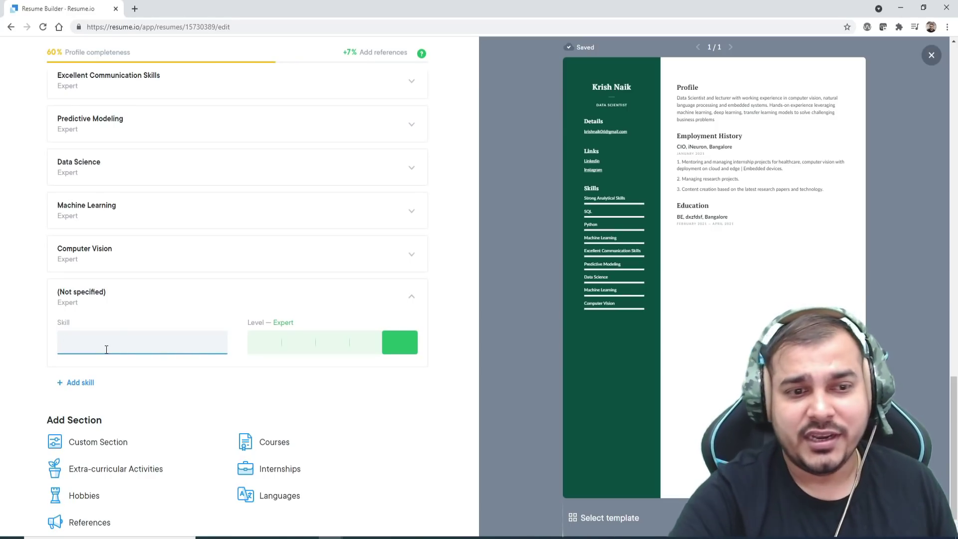
- Leave the empty skill entry and add an Internships section from Add Section
{"action": "scroll", "coordinate": [149, 339], "scroll_direction": "down", "scroll_amount": 1}
{"action": "left_click", "coordinate": [387, 376]}
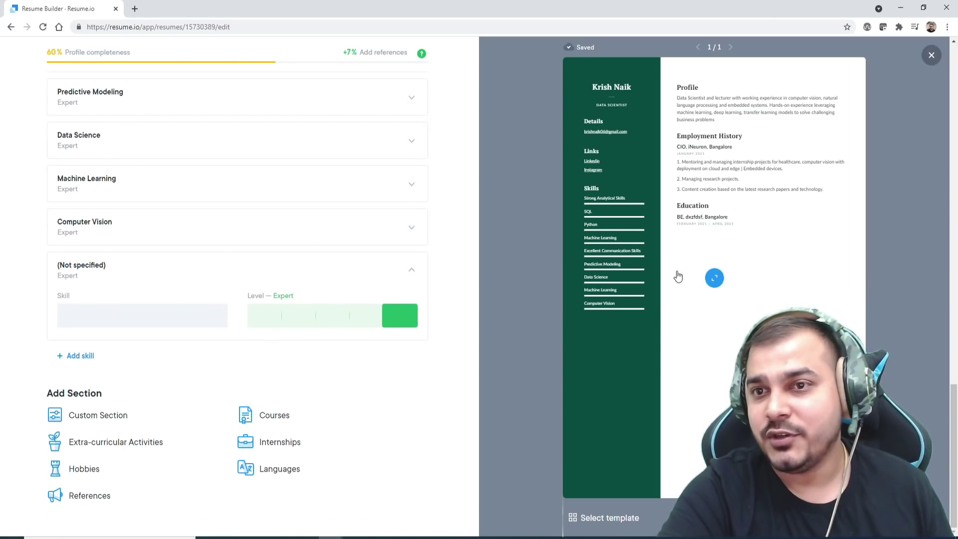
{"action": "scroll", "coordinate": [322, 399], "scroll_direction": "up", "scroll_amount": 20}
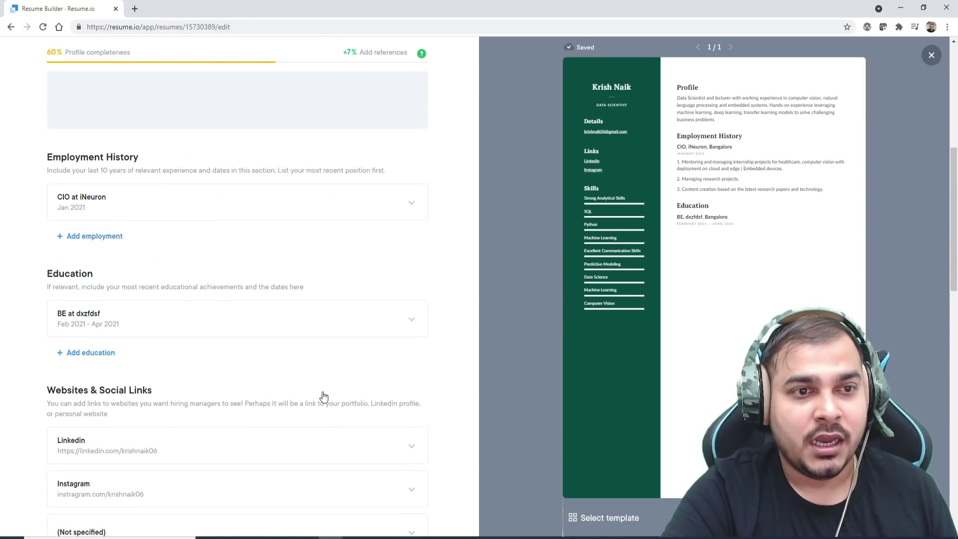
{"action": "scroll", "coordinate": [323, 397], "scroll_direction": "down", "scroll_amount": 3}
{"action": "scroll", "coordinate": [324, 396], "scroll_direction": "up", "scroll_amount": 5}
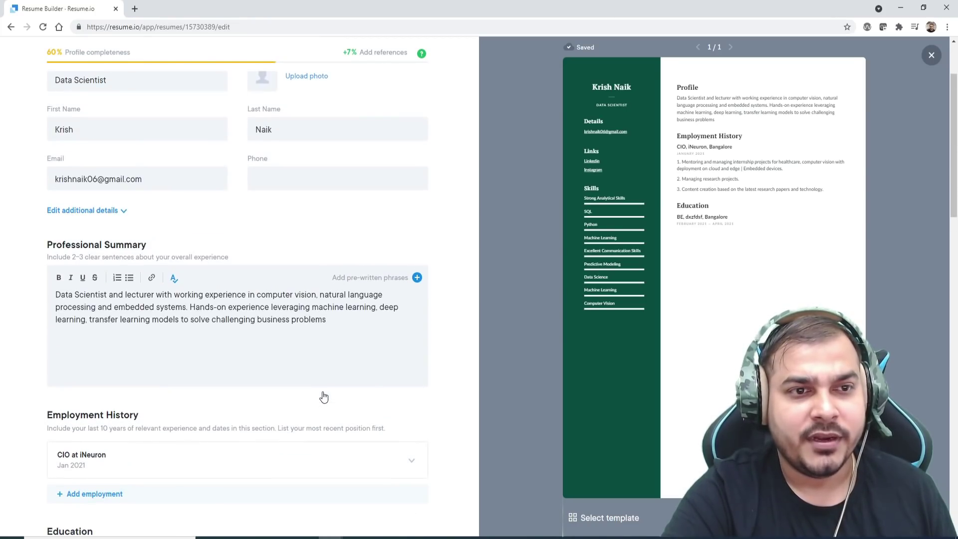
{"action": "scroll", "coordinate": [322, 397], "scroll_direction": "down", "scroll_amount": 12}
{"action": "scroll", "coordinate": [323, 397], "scroll_direction": "down", "scroll_amount": 9}
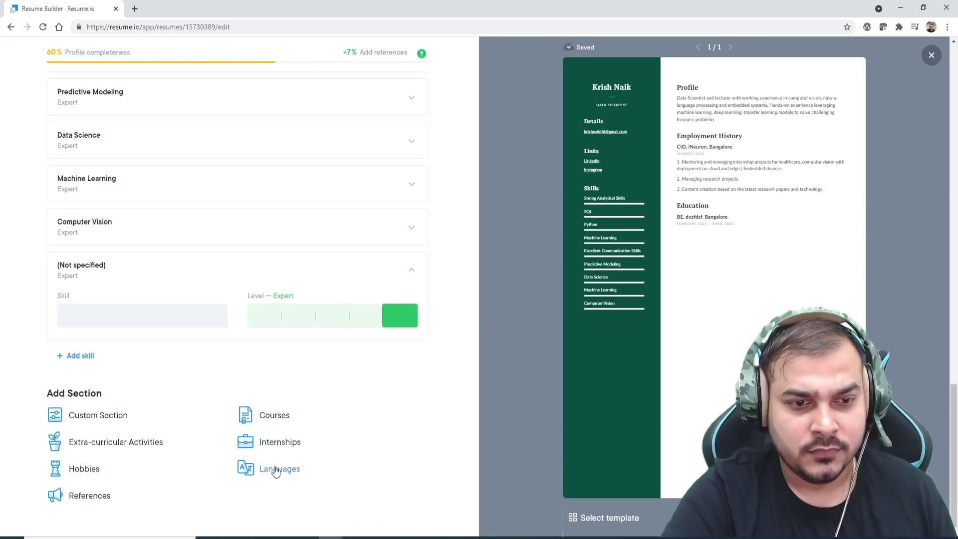
{"action": "left_click", "coordinate": [272, 444]}
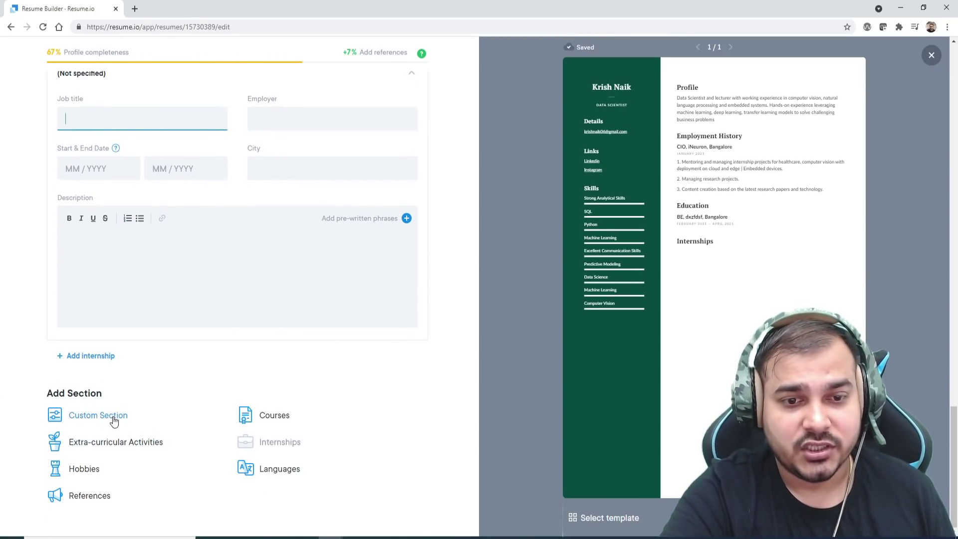
- Add a custom section entry named Projects in Bangalore with dates and placeholder description
{"action": "left_click", "coordinate": [114, 421]}
{"action": "left_click", "coordinate": [75, 357]}
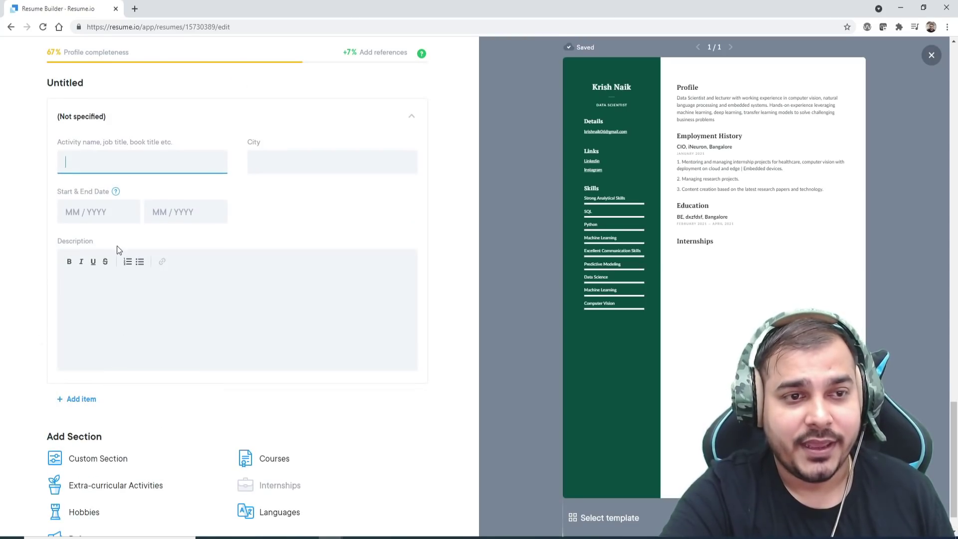
{"action": "left_click", "coordinate": [123, 159]}
{"action": "type", "text": "Pro"}
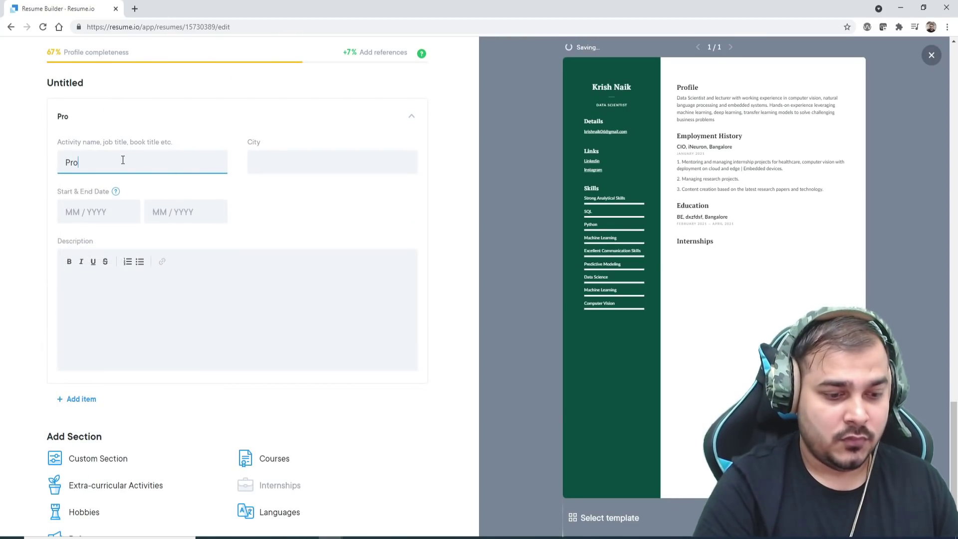
{"action": "type", "text": "jects"}
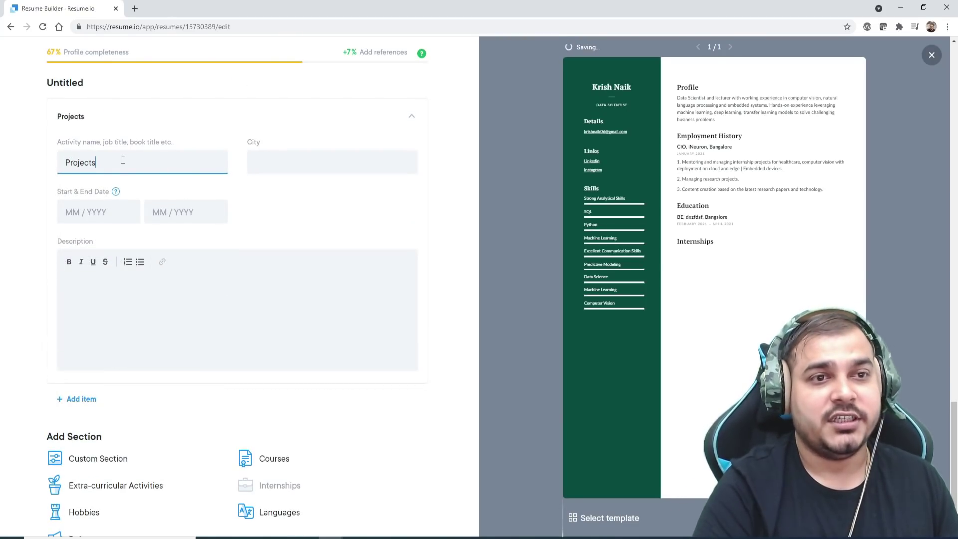
{"action": "left_click", "coordinate": [345, 164]}
{"action": "type", "text": "Bangal"}
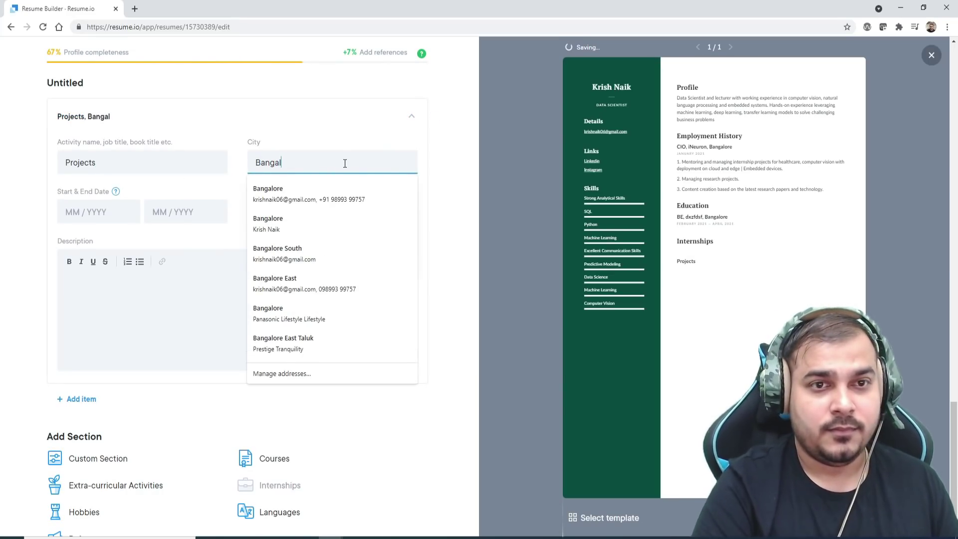
{"action": "type", "text": "ore"}
{"action": "left_click", "coordinate": [100, 216]}
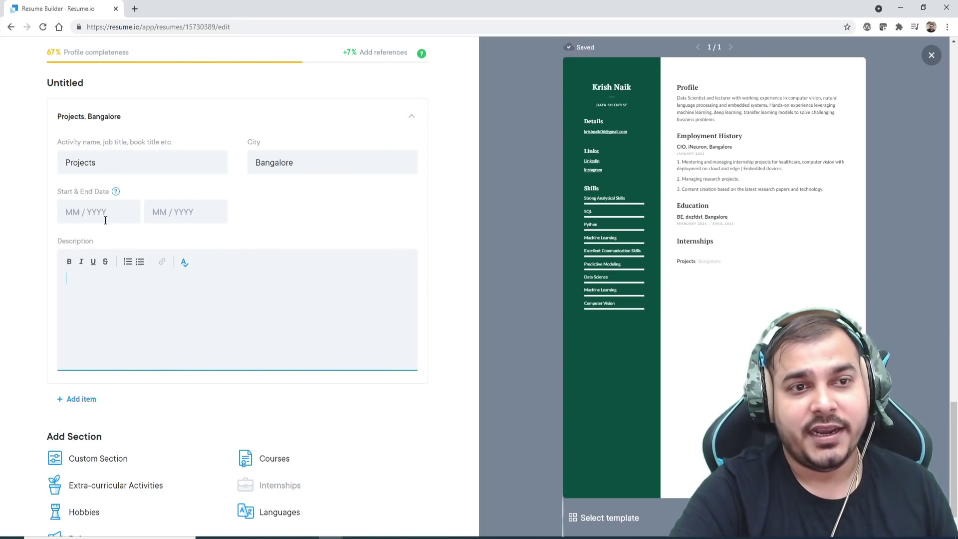
{"action": "left_click", "coordinate": [186, 214]}
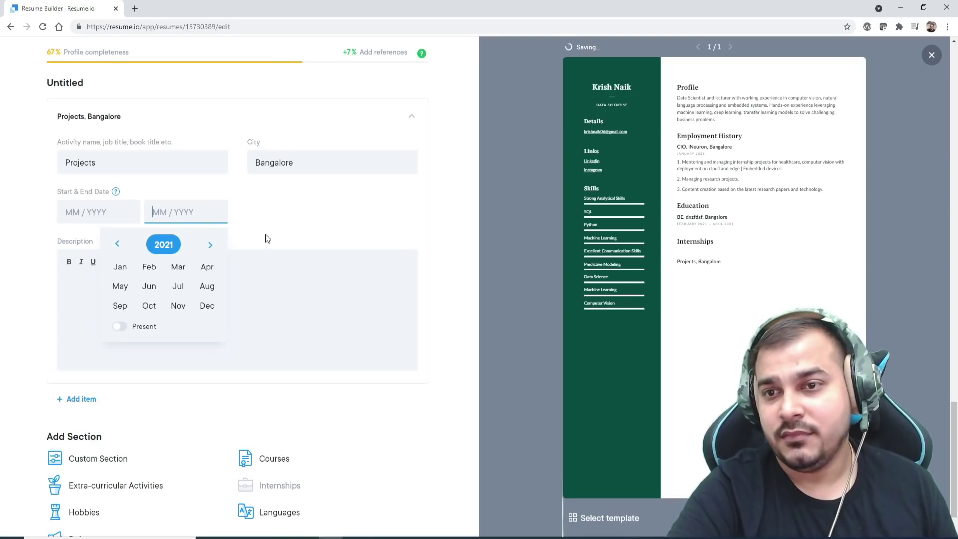
{"action": "left_click", "coordinate": [324, 296]}
{"action": "type", "text": "dsfsdsfsdfsdfafds"}
- Add two more entries, giving the first a short placeholder description
{"action": "left_click", "coordinate": [325, 402]}
{"action": "left_click", "coordinate": [116, 338]}
{"action": "type", "text": "dsfasdfdsaffd"}
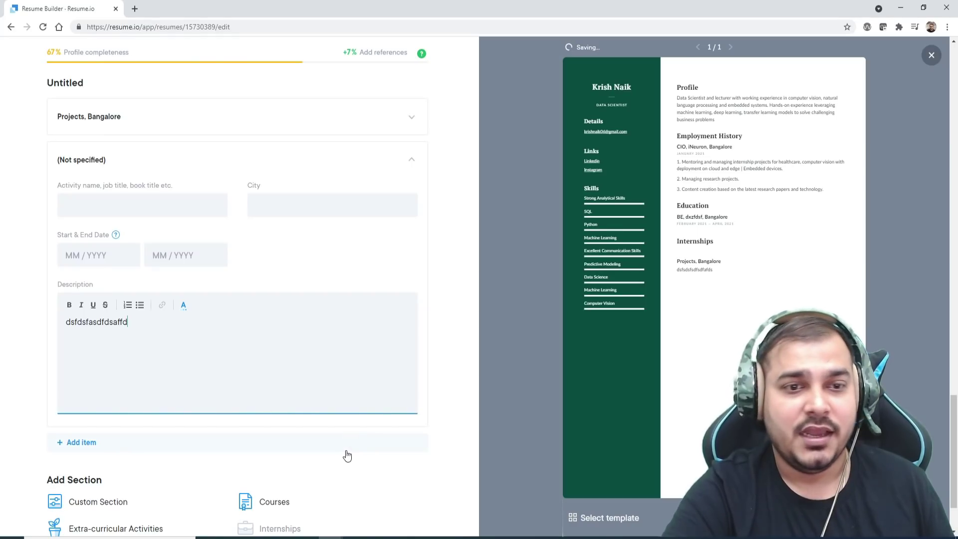
{"action": "left_click", "coordinate": [348, 449]}
{"action": "scroll", "coordinate": [176, 300], "scroll_direction": "up", "scroll_amount": 10}
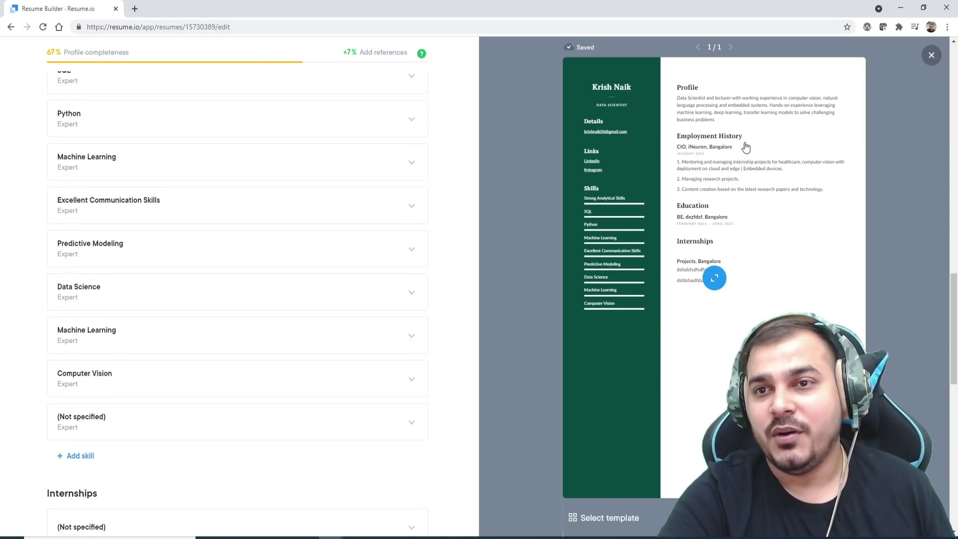
{"action": "scroll", "coordinate": [242, 293], "scroll_direction": "up", "scroll_amount": 15}
{"action": "scroll", "coordinate": [258, 308], "scroll_direction": "down", "scroll_amount": 7}
{"action": "scroll", "coordinate": [342, 348], "scroll_direction": "down", "scroll_amount": 3}
{"action": "scroll", "coordinate": [216, 305], "scroll_direction": "up", "scroll_amount": 9}
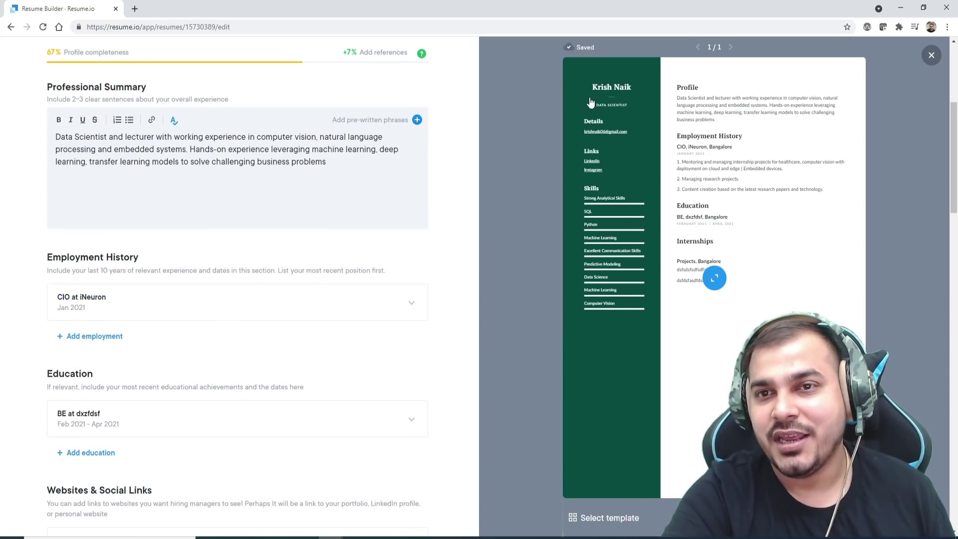
{"action": "scroll", "coordinate": [282, 230], "scroll_direction": "up", "scroll_amount": 5}
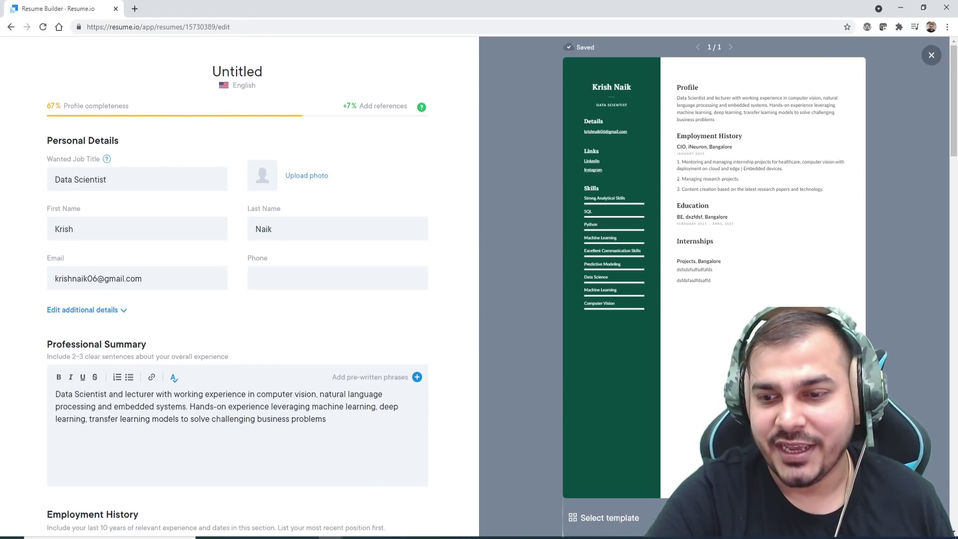
{"action": "mouse_move", "coordinate": [663, 280]}
{"action": "scroll", "coordinate": [897, 254], "scroll_direction": "down", "scroll_amount": 10}
{"action": "scroll", "coordinate": [900, 256], "scroll_direction": "down", "scroll_amount": 5}
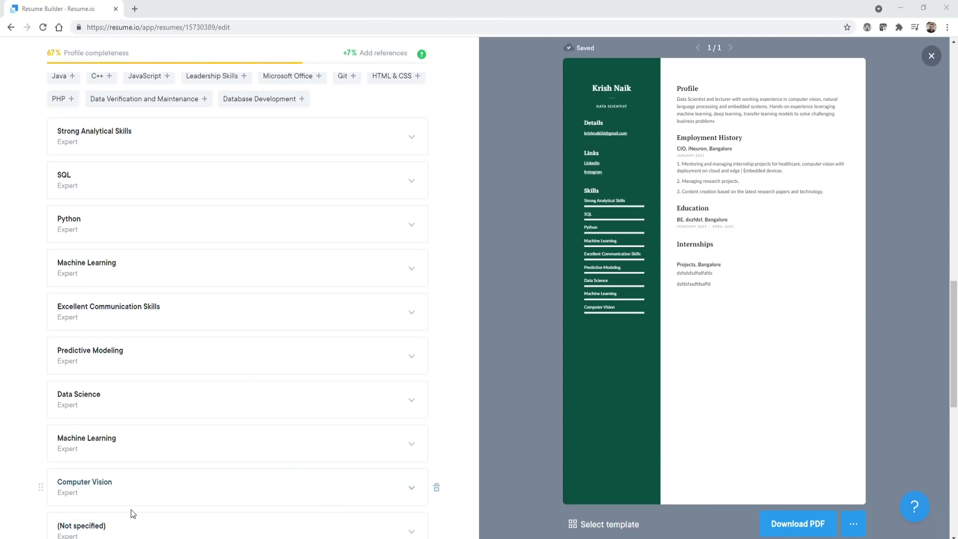
- Skip the Download PDF pricing page and copy the resume's private share link instead
{"action": "left_click", "coordinate": [802, 525]}
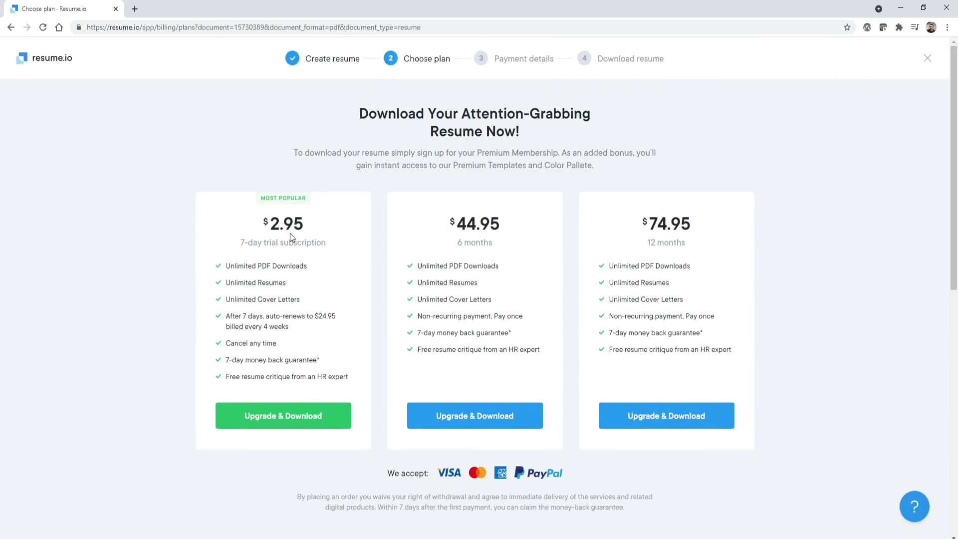
{"action": "left_click", "coordinate": [10, 27]}
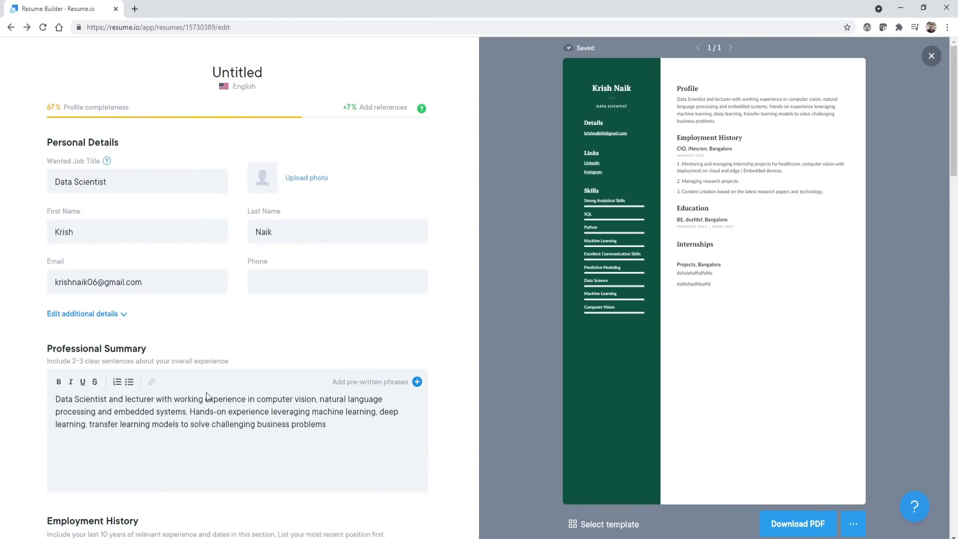
{"action": "left_click", "coordinate": [853, 524]}
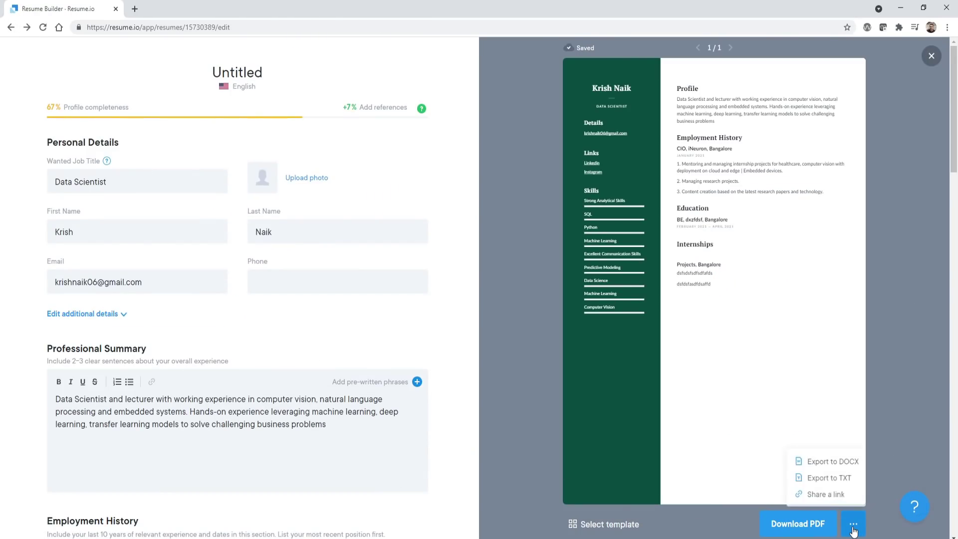
{"action": "left_click", "coordinate": [819, 493]}
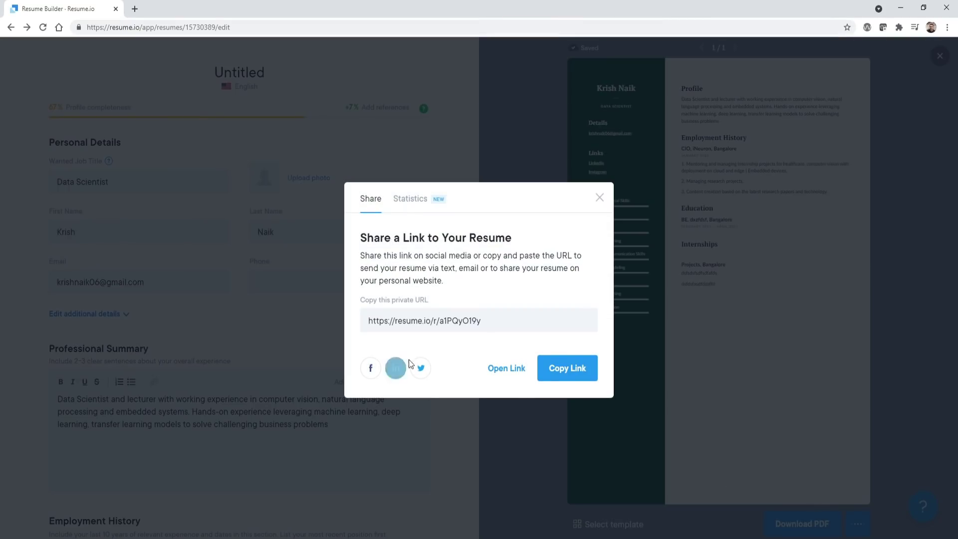
{"action": "left_click", "coordinate": [573, 375]}
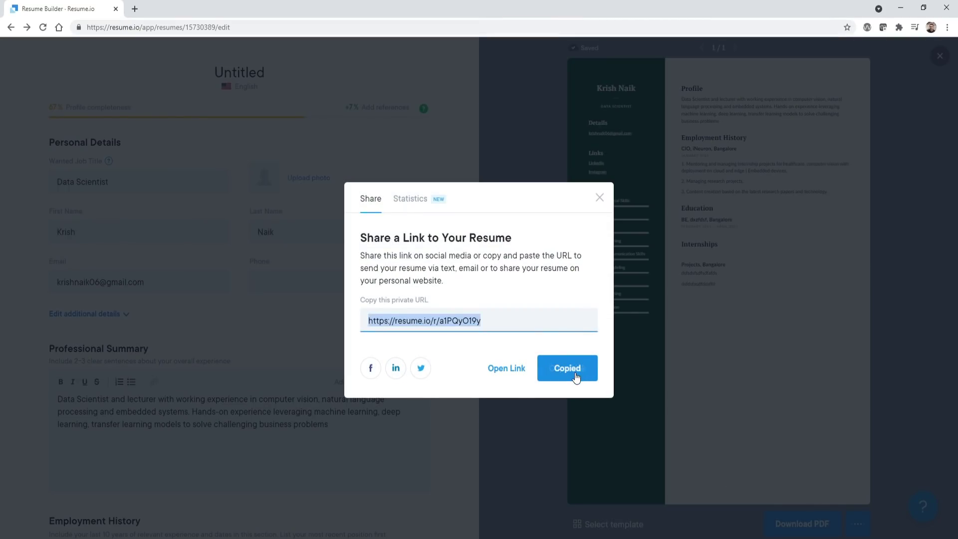
- Load the copied private resume link in a new Chrome tab
{"action": "left_click", "coordinate": [134, 9]}
{"action": "left_click", "coordinate": [152, 27]}
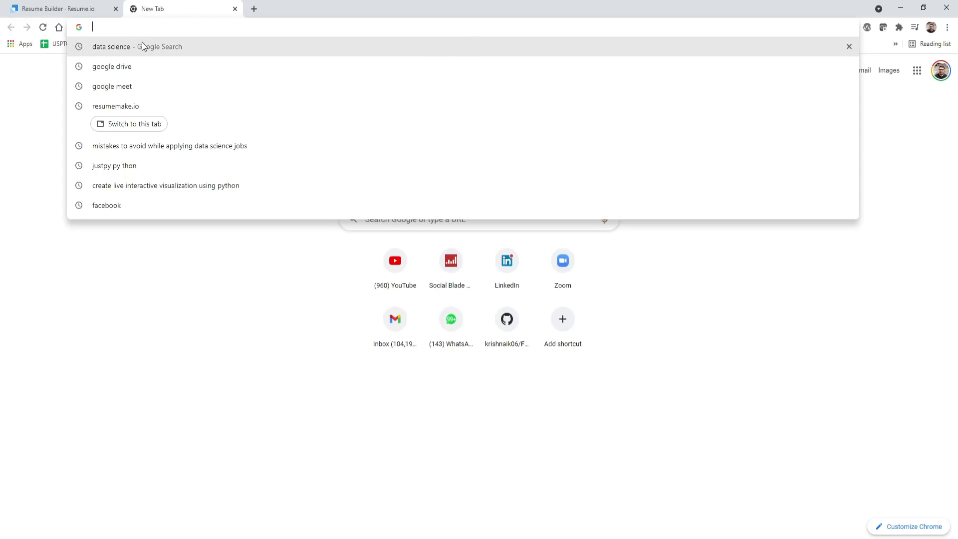
{"action": "key", "text": "ctrl+v"}
{"action": "key", "text": "Return"}
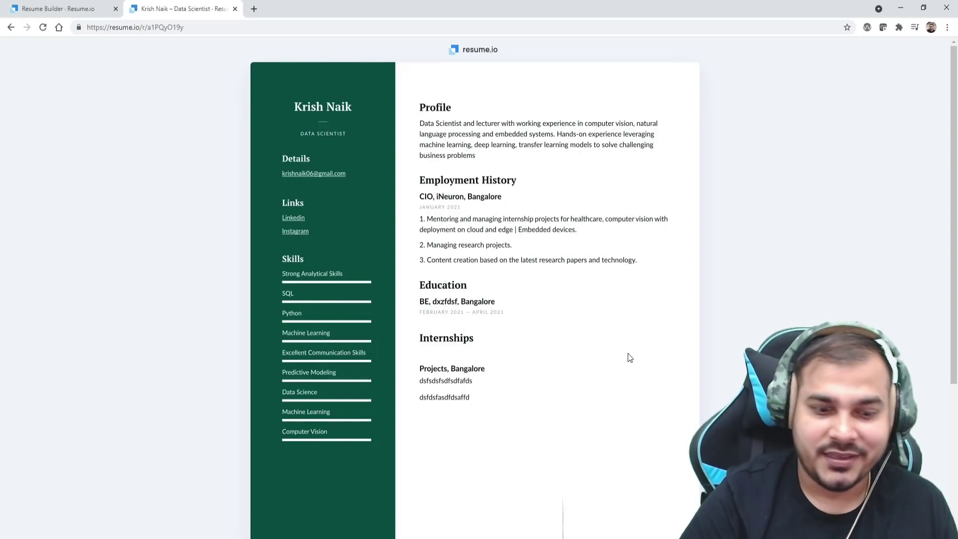
- Print the shared resume with Save as PDF to the Desktop, replacing the existing PDF
{"action": "key", "text": "ctrl+p"}
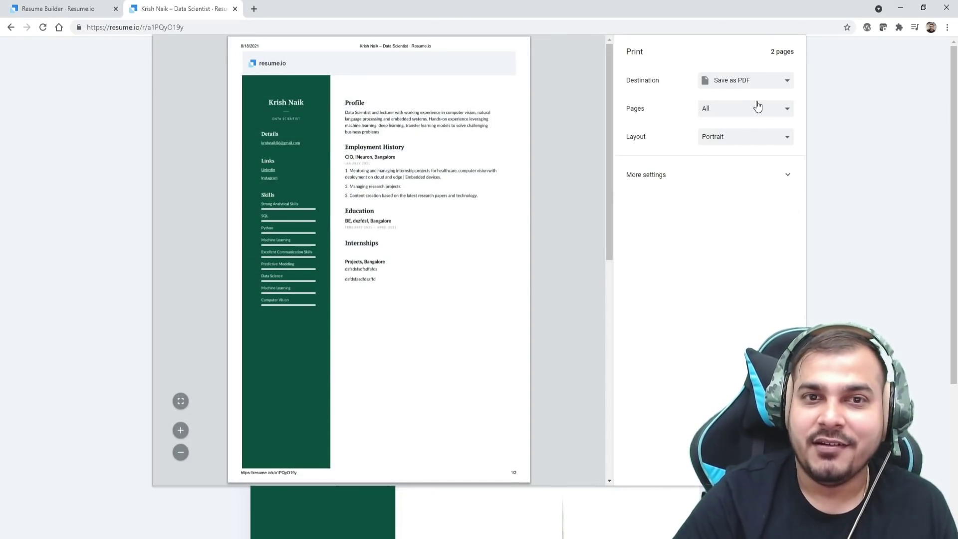
{"action": "left_click", "coordinate": [742, 179]}
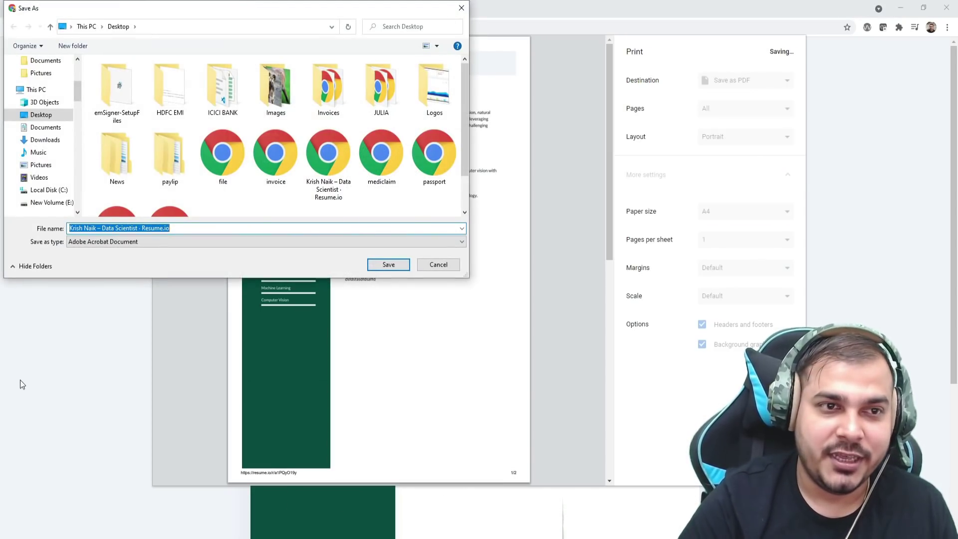
{"action": "left_click", "coordinate": [388, 264]}
{"action": "left_click", "coordinate": [519, 284]}
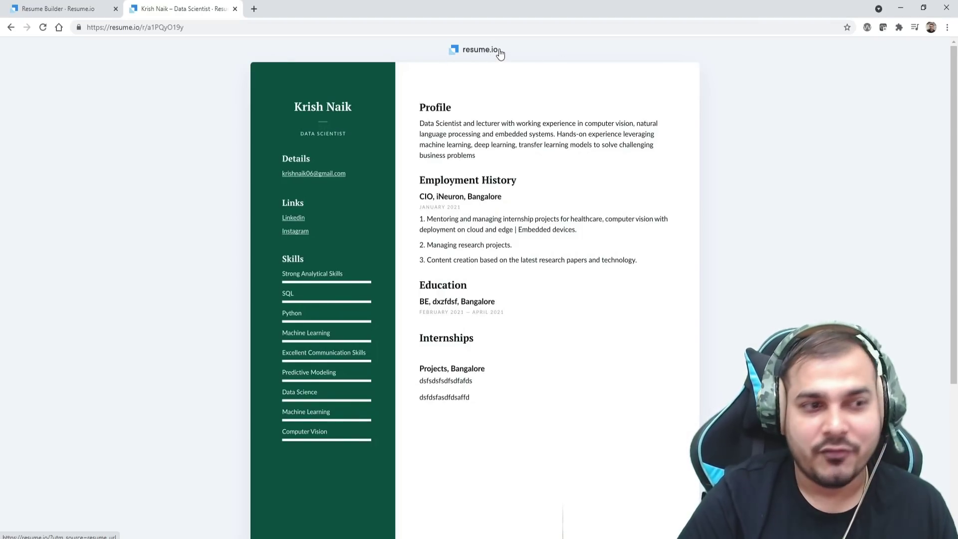
- Close the Share dialog on the Resume Builder tab to show the editor and preview again
{"action": "scroll", "coordinate": [528, 220], "scroll_direction": "down", "scroll_amount": 5}
{"action": "scroll", "coordinate": [578, 276], "scroll_direction": "up", "scroll_amount": 5}
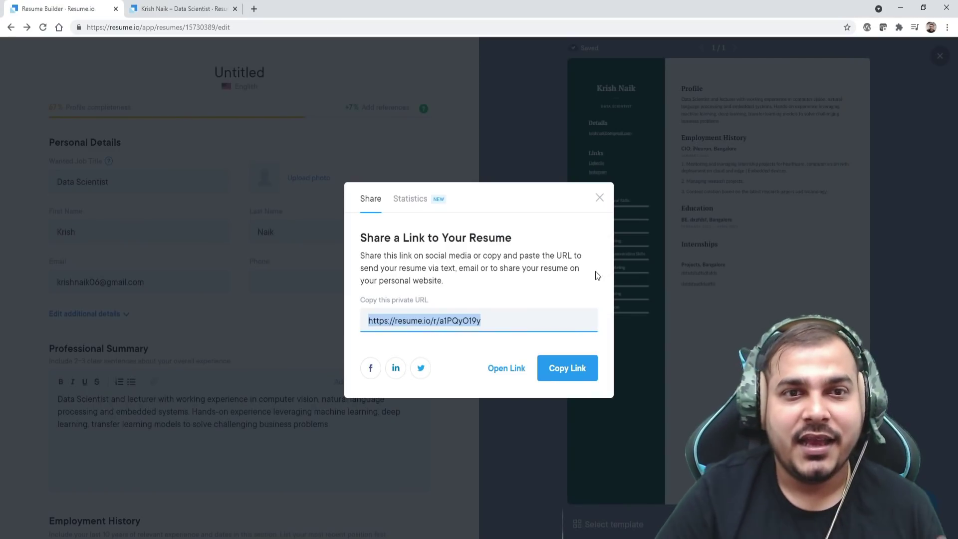
{"action": "left_click", "coordinate": [599, 203]}
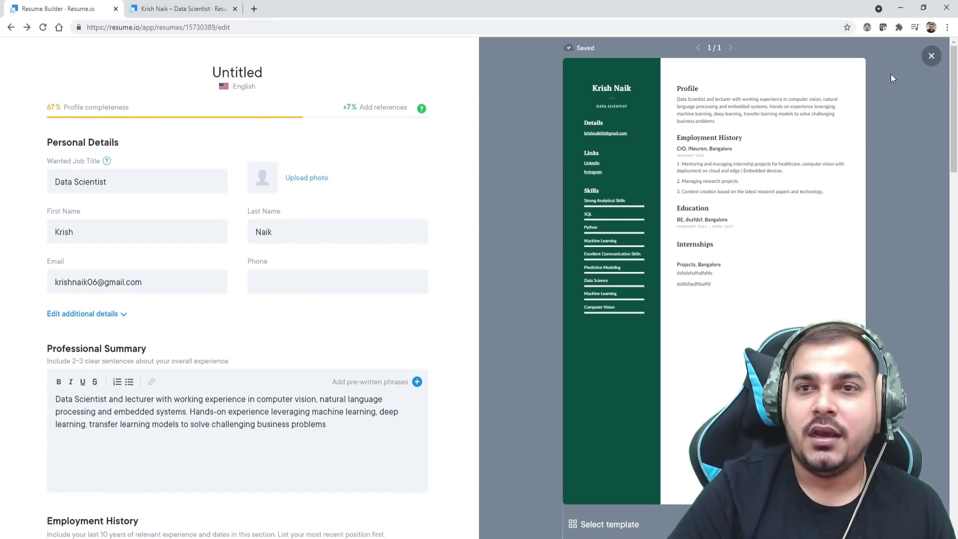